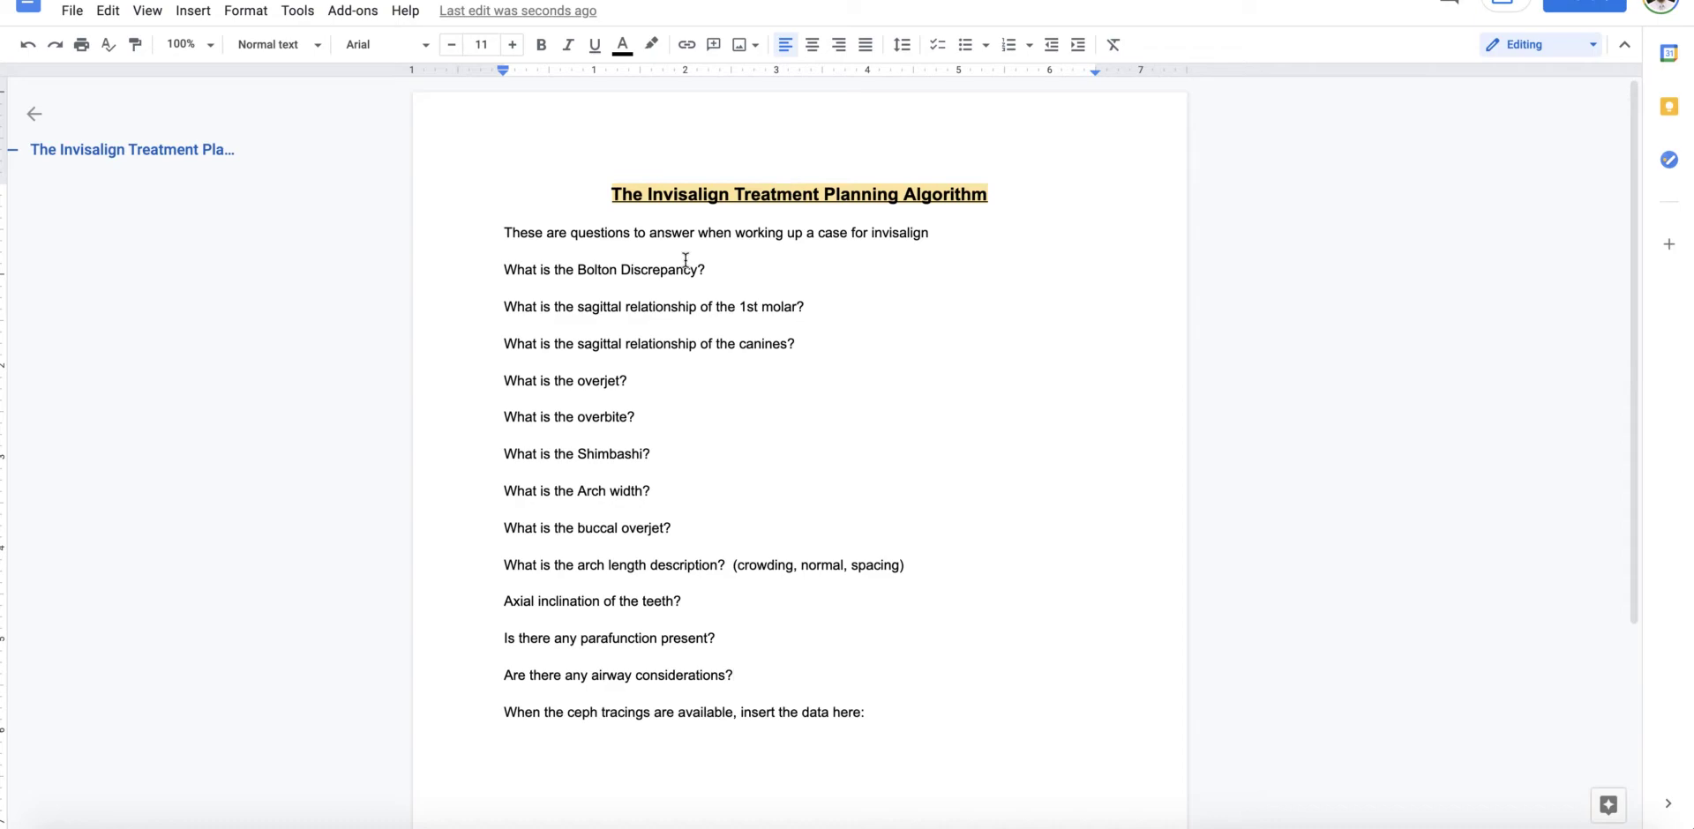
Step: Highlight the 'Bolton Discrepancy' question in the Google Docs planning checklist
drag(693, 269, 600, 265)
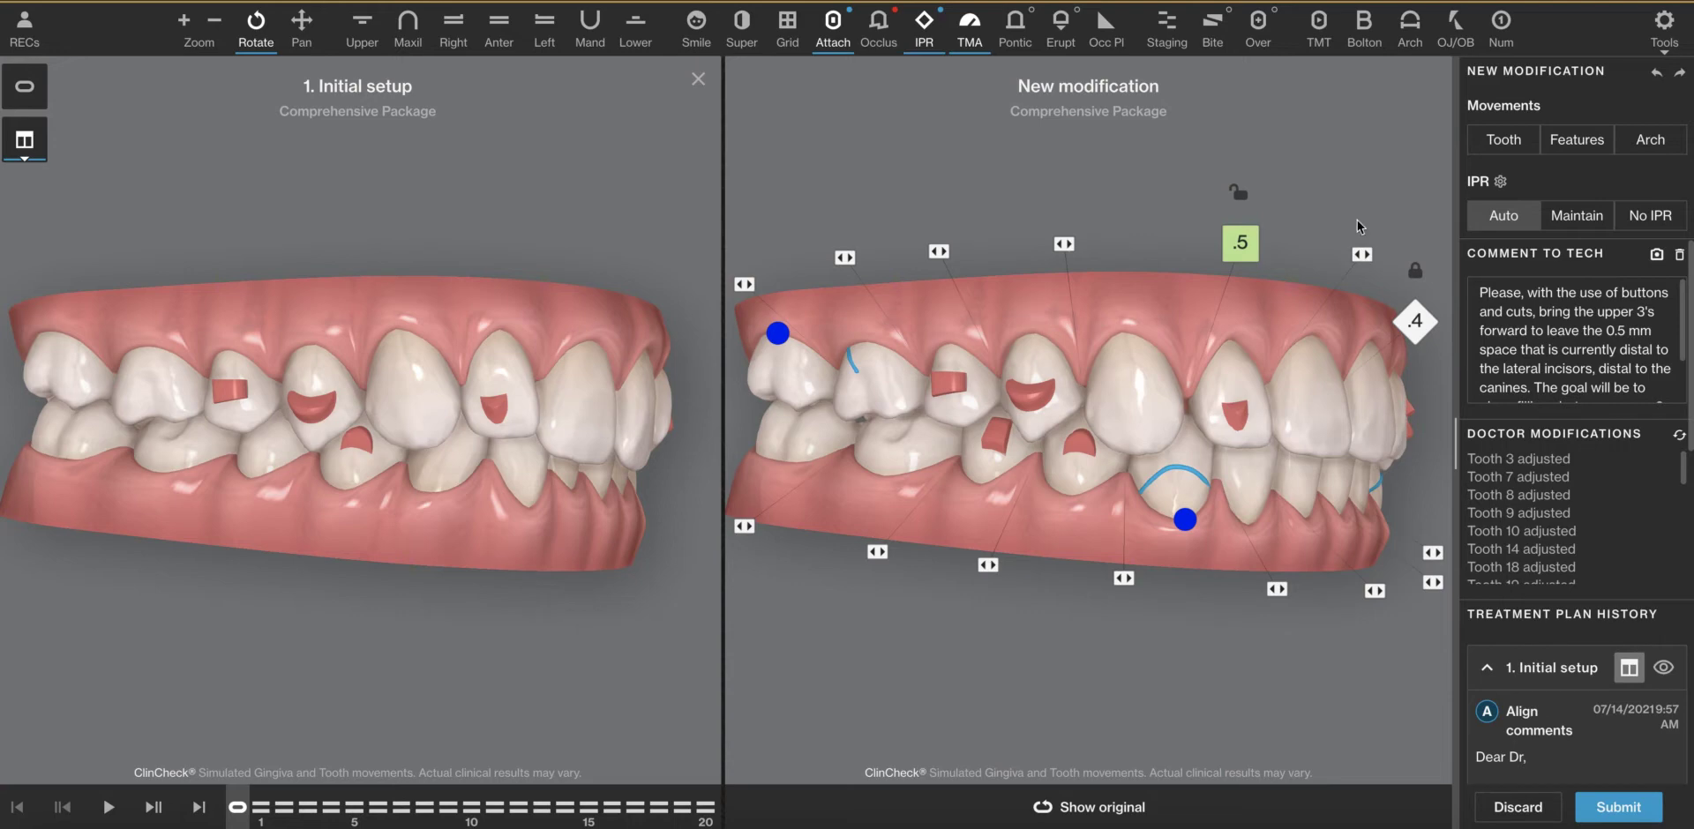
click(1369, 35)
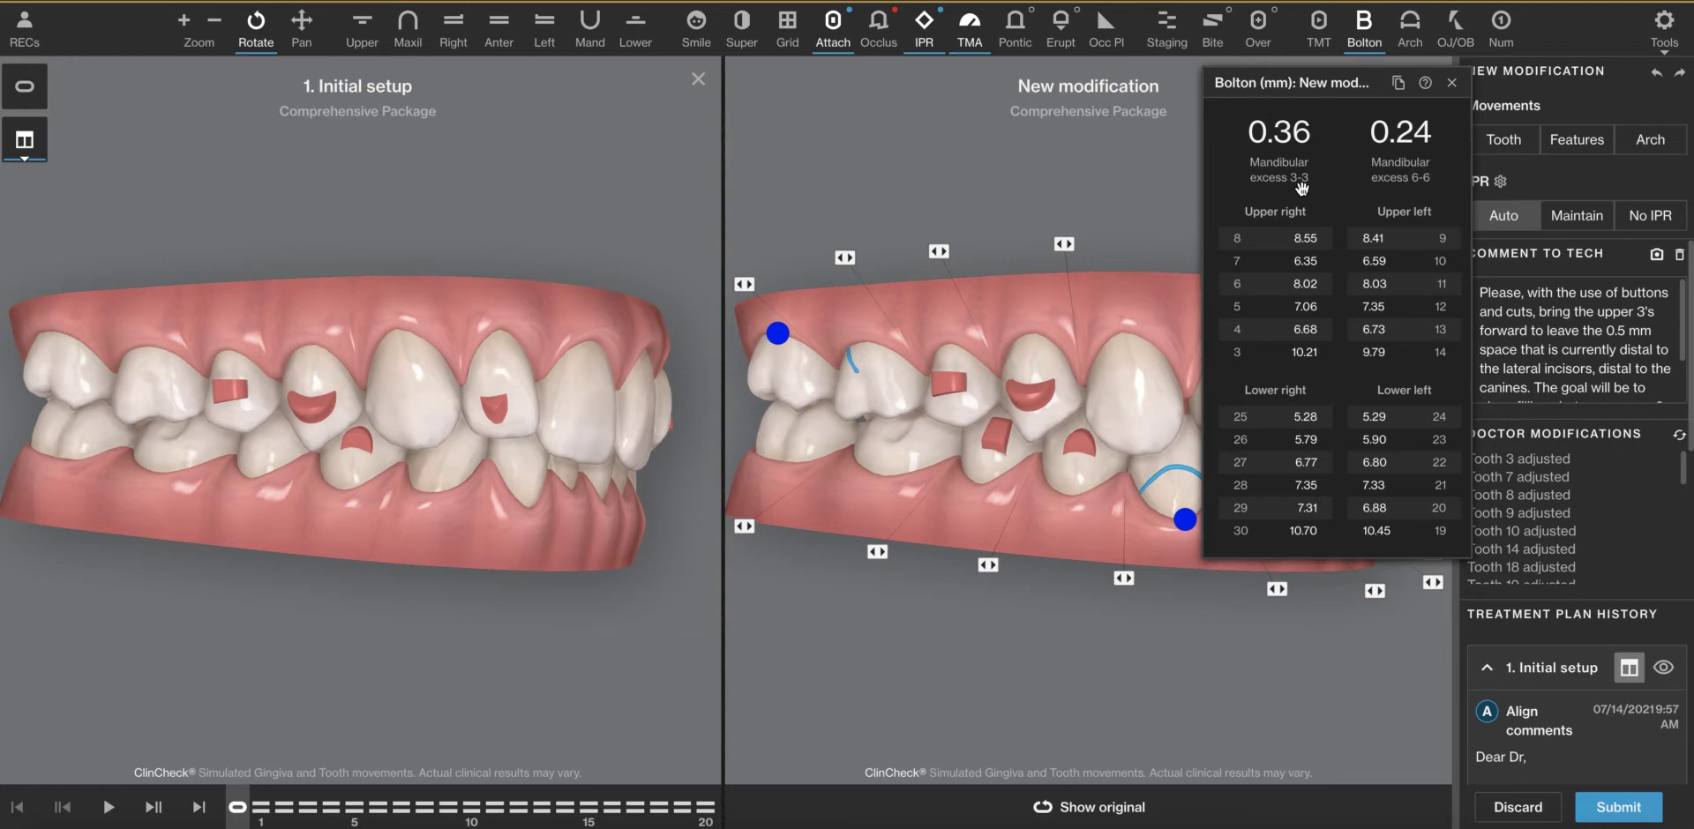
click(1452, 84)
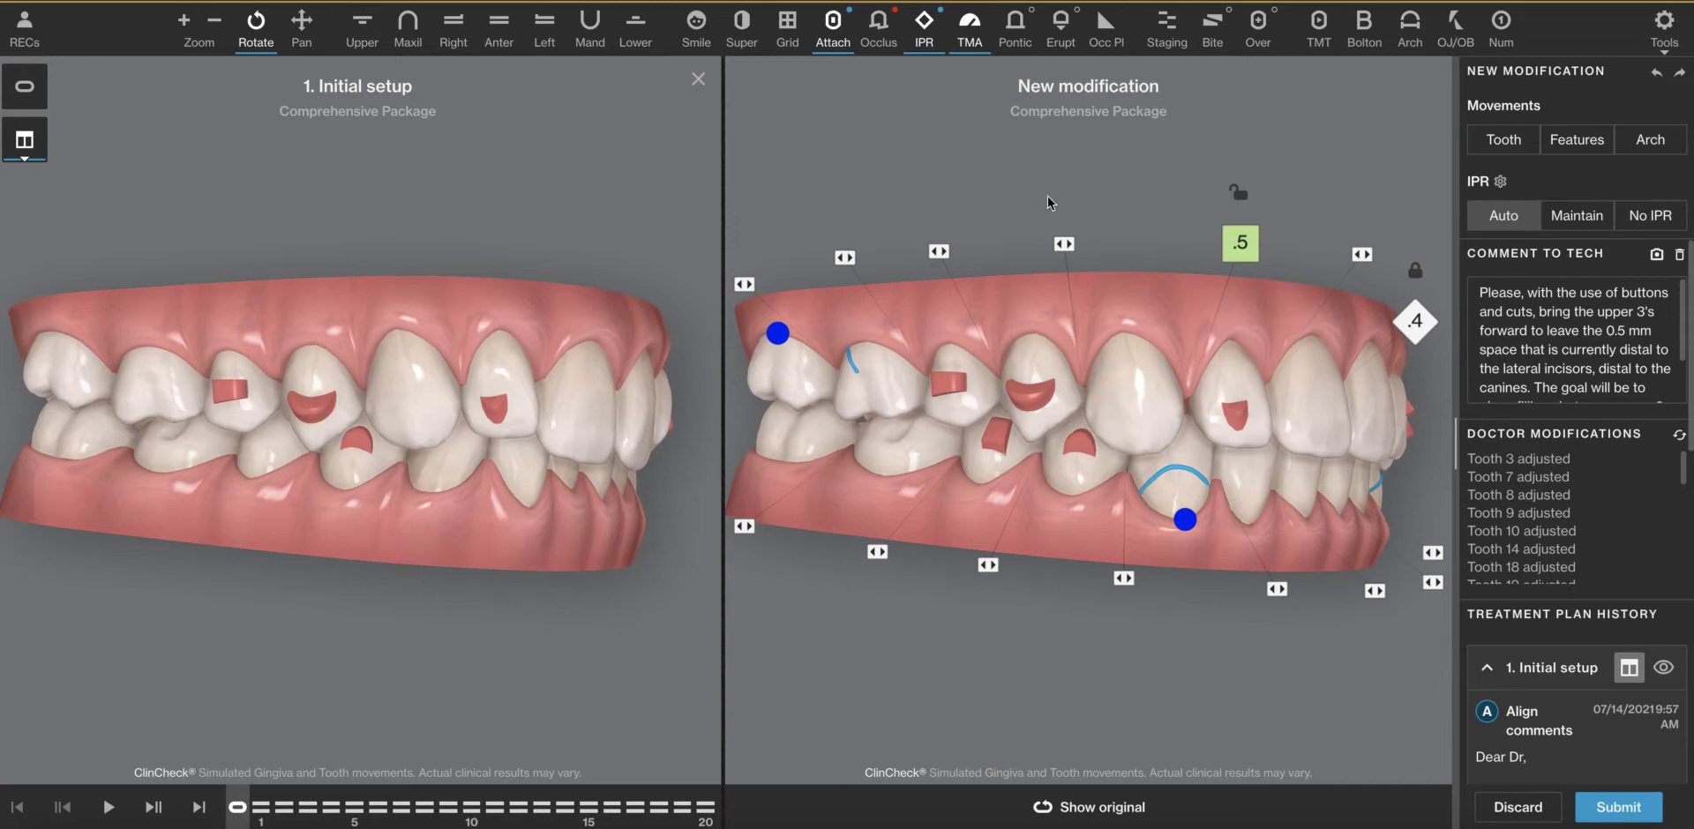
click(1364, 26)
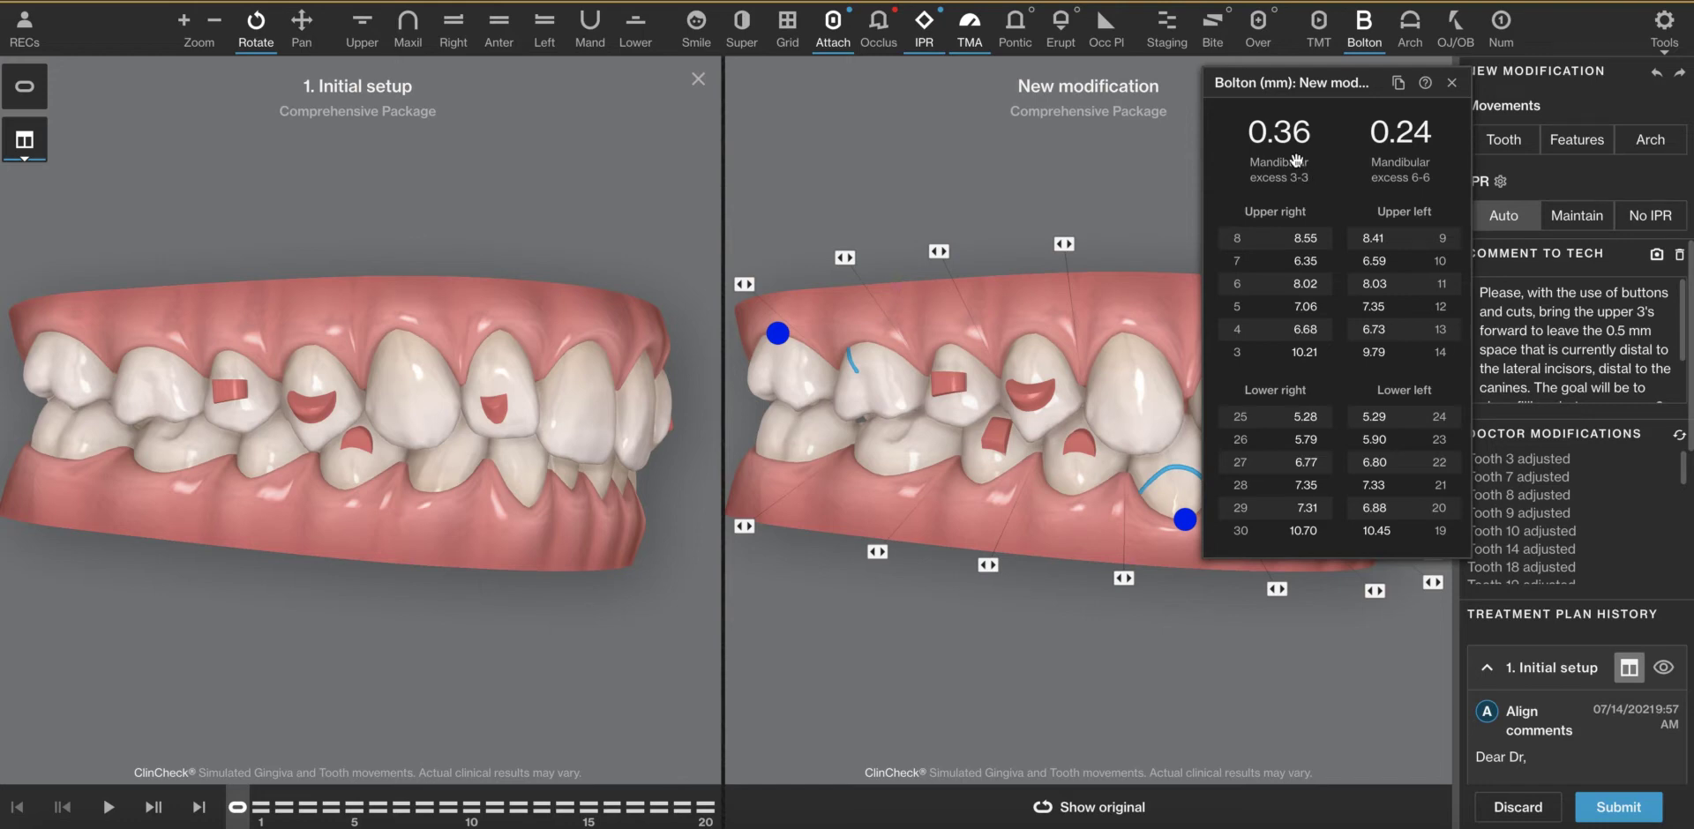
click(1451, 83)
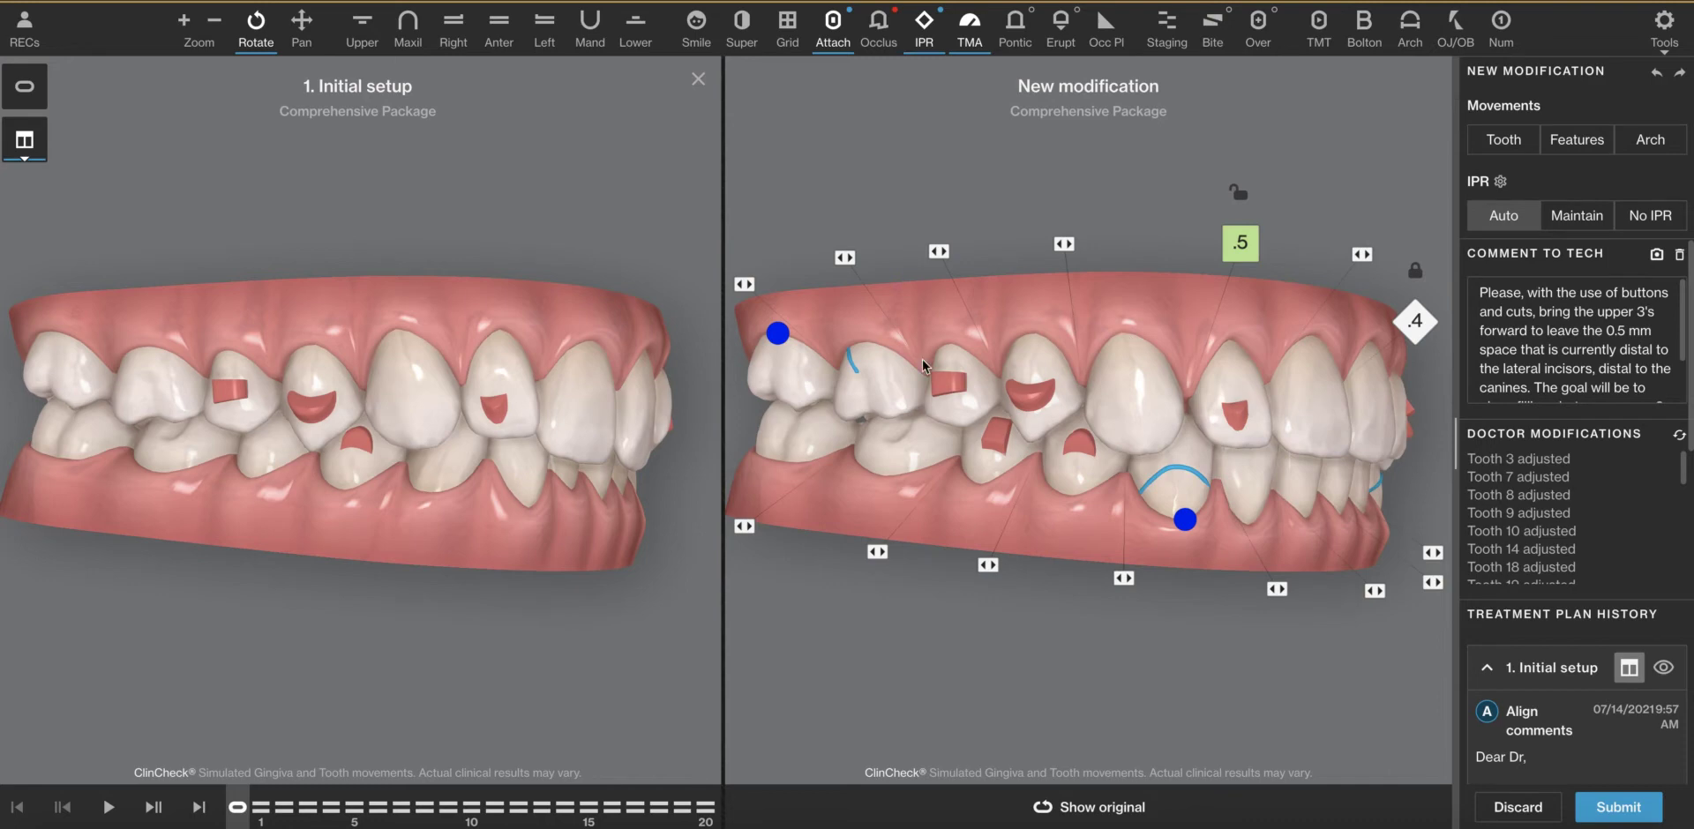
Step: Rotate both arch models from the side to a straight frontal view showing the .4 and .5 IPR values
drag(1333, 450, 1067, 397)
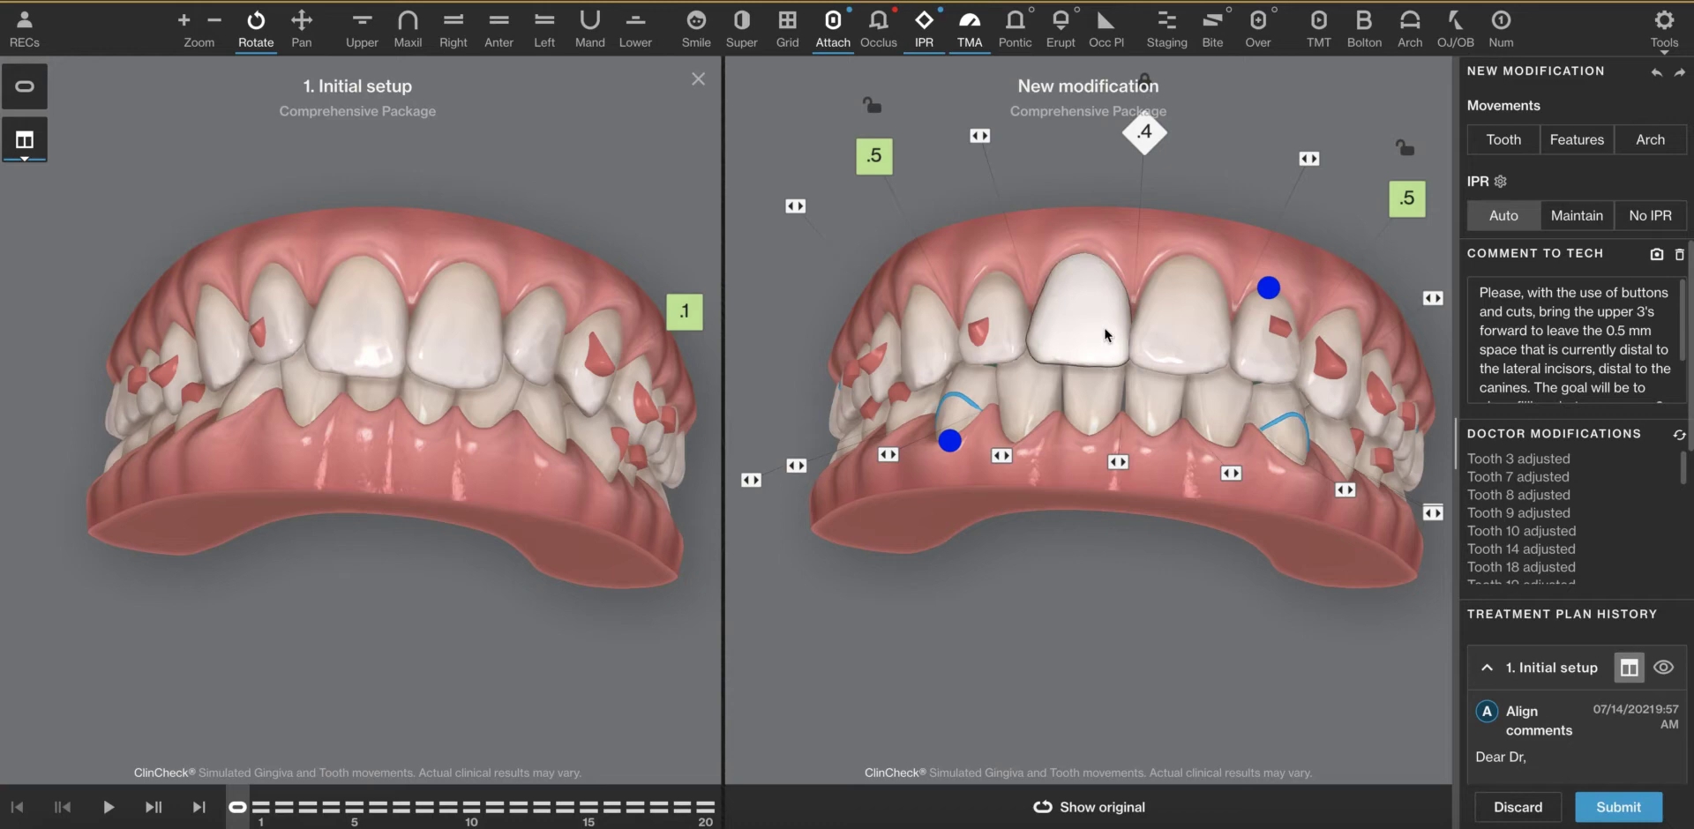
drag(1104, 328, 1186, 344)
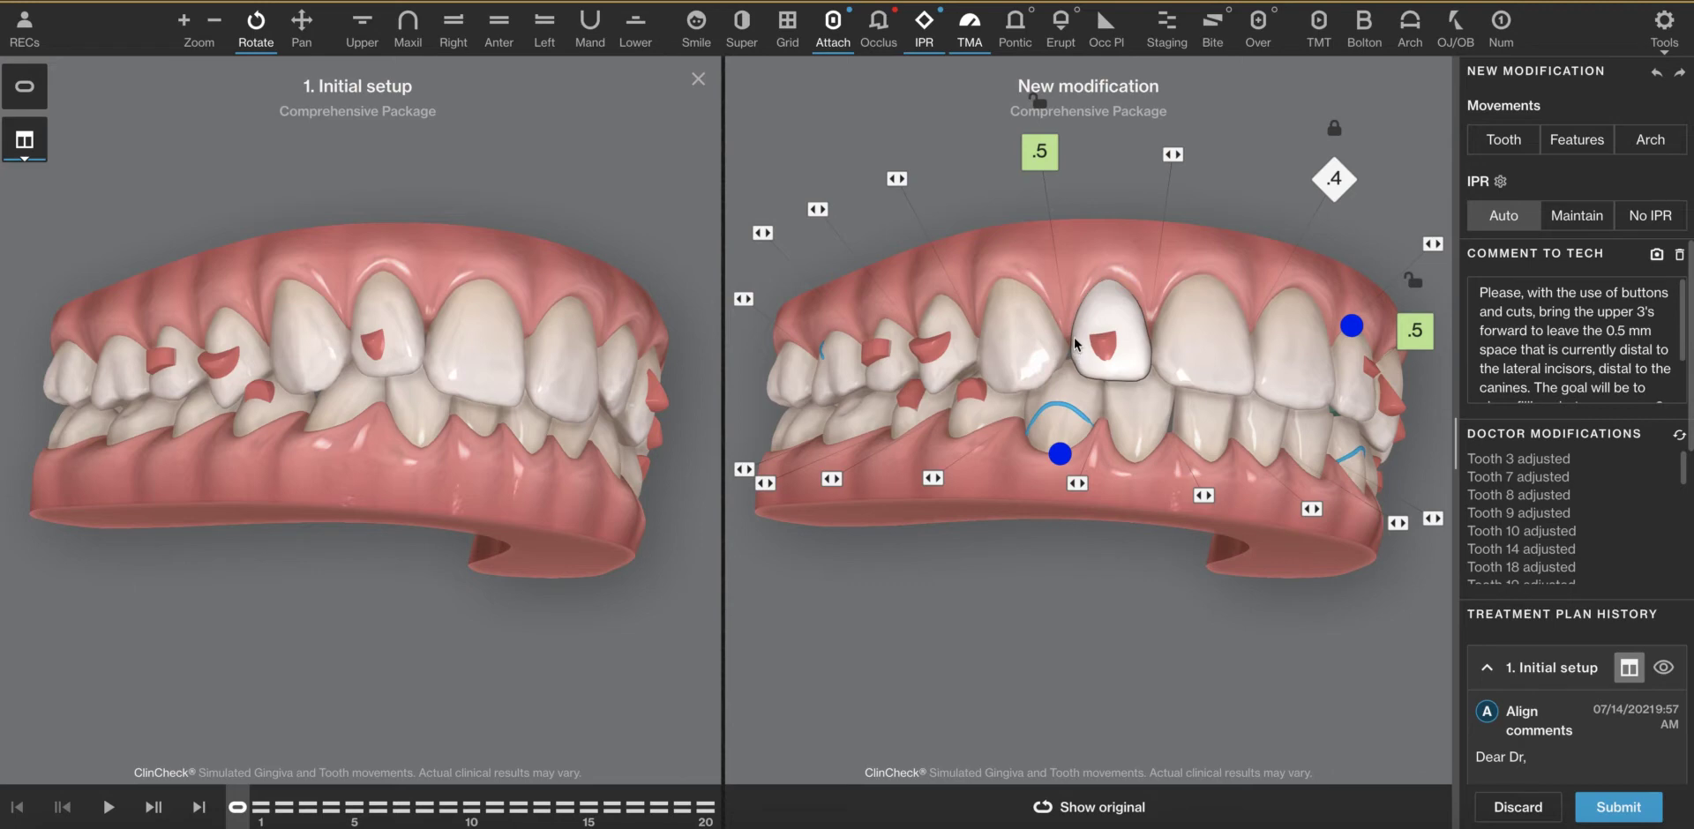
drag(1120, 309, 1035, 352)
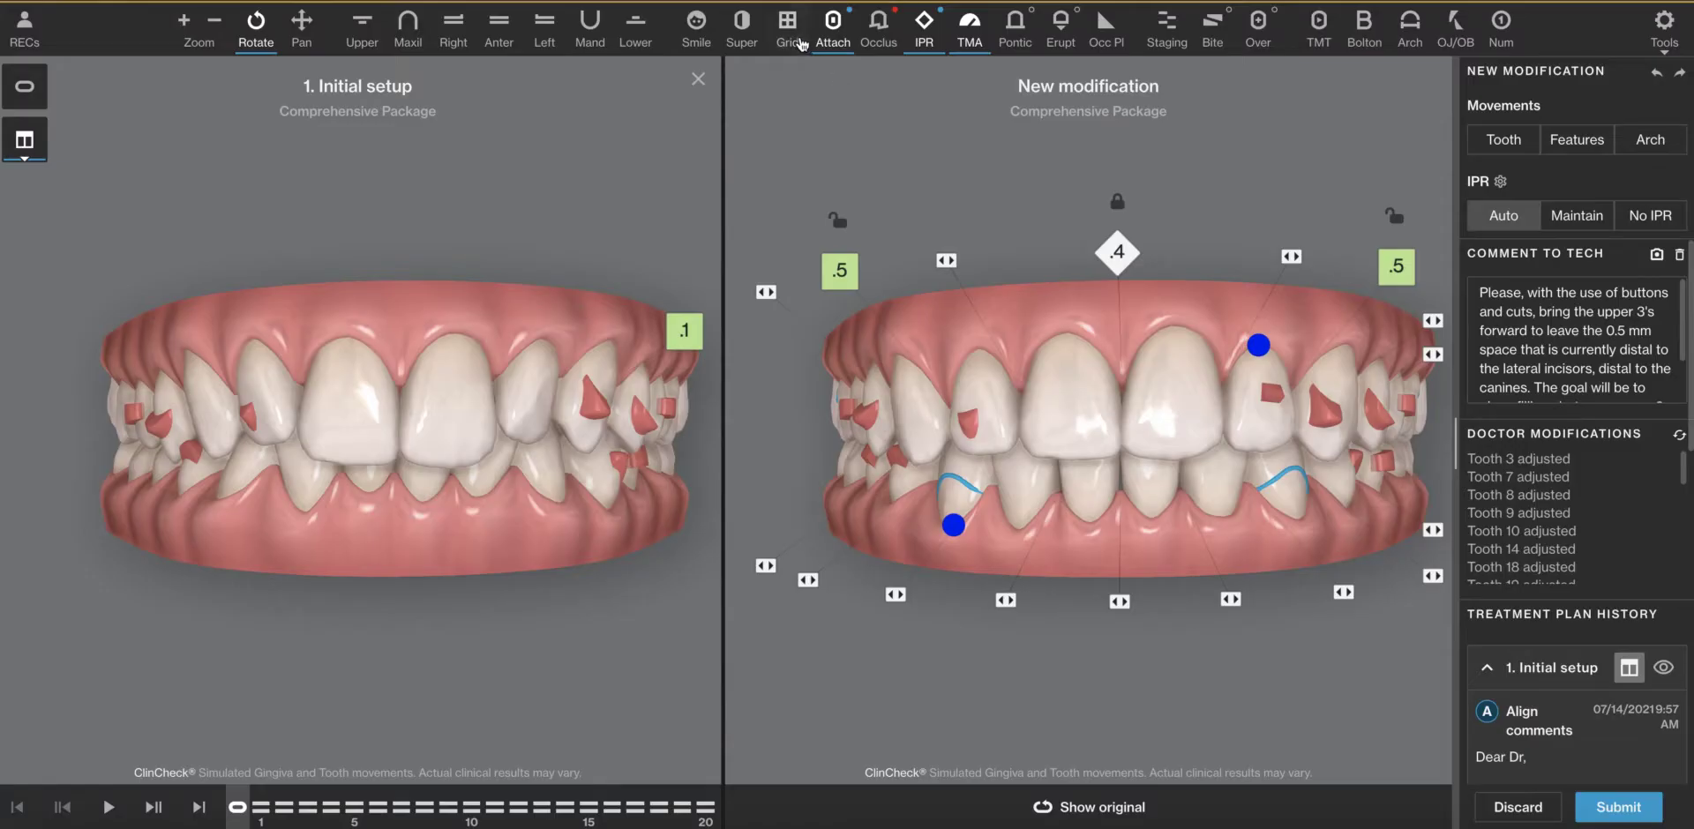
click(787, 26)
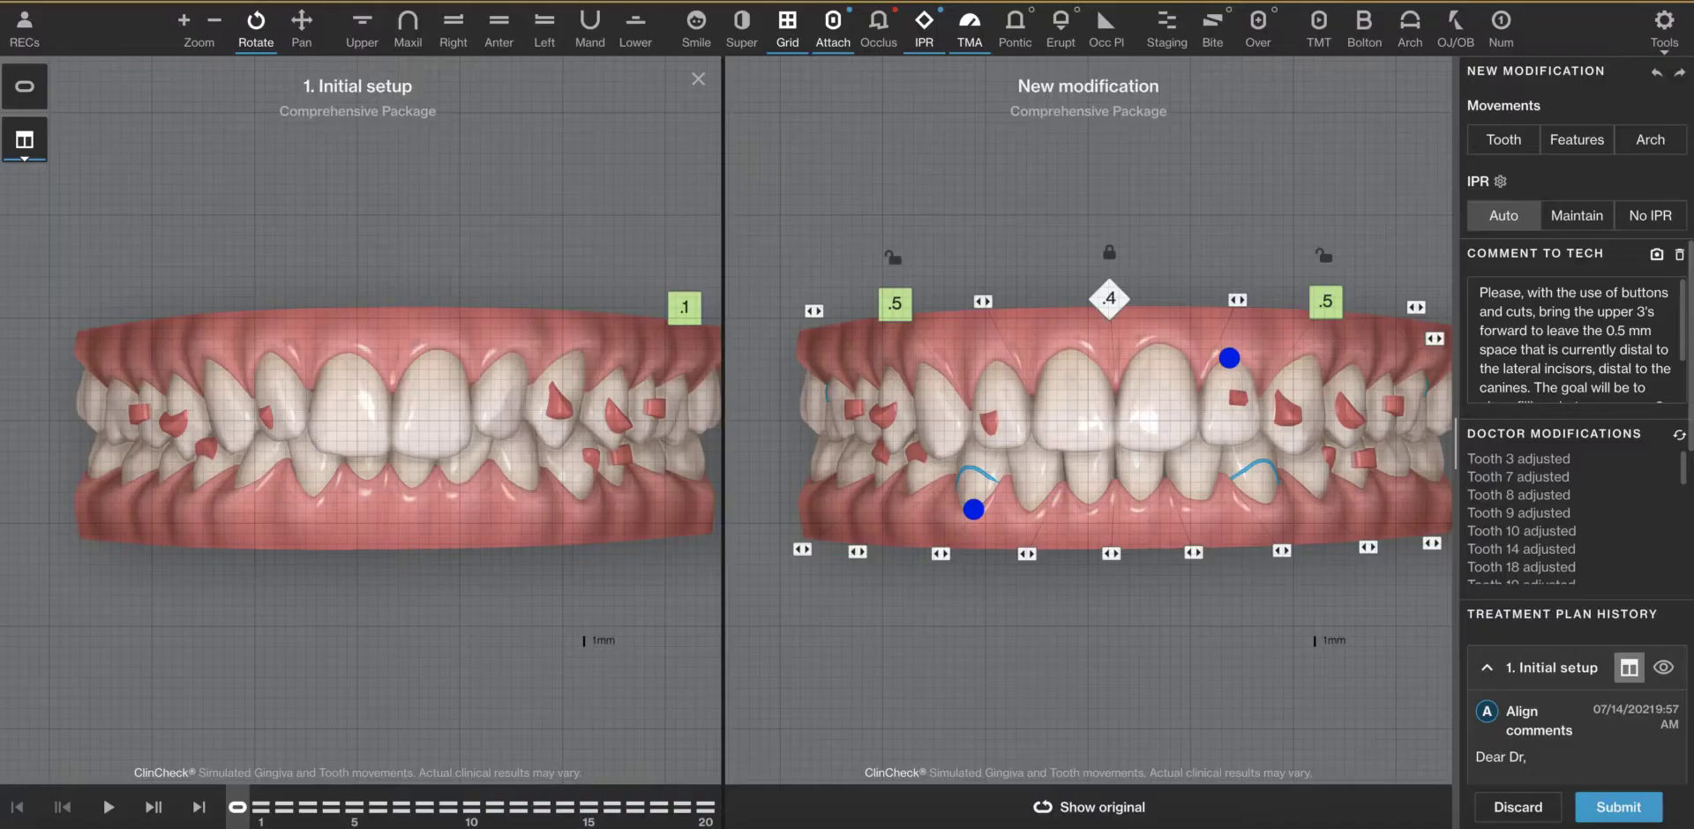
click(782, 27)
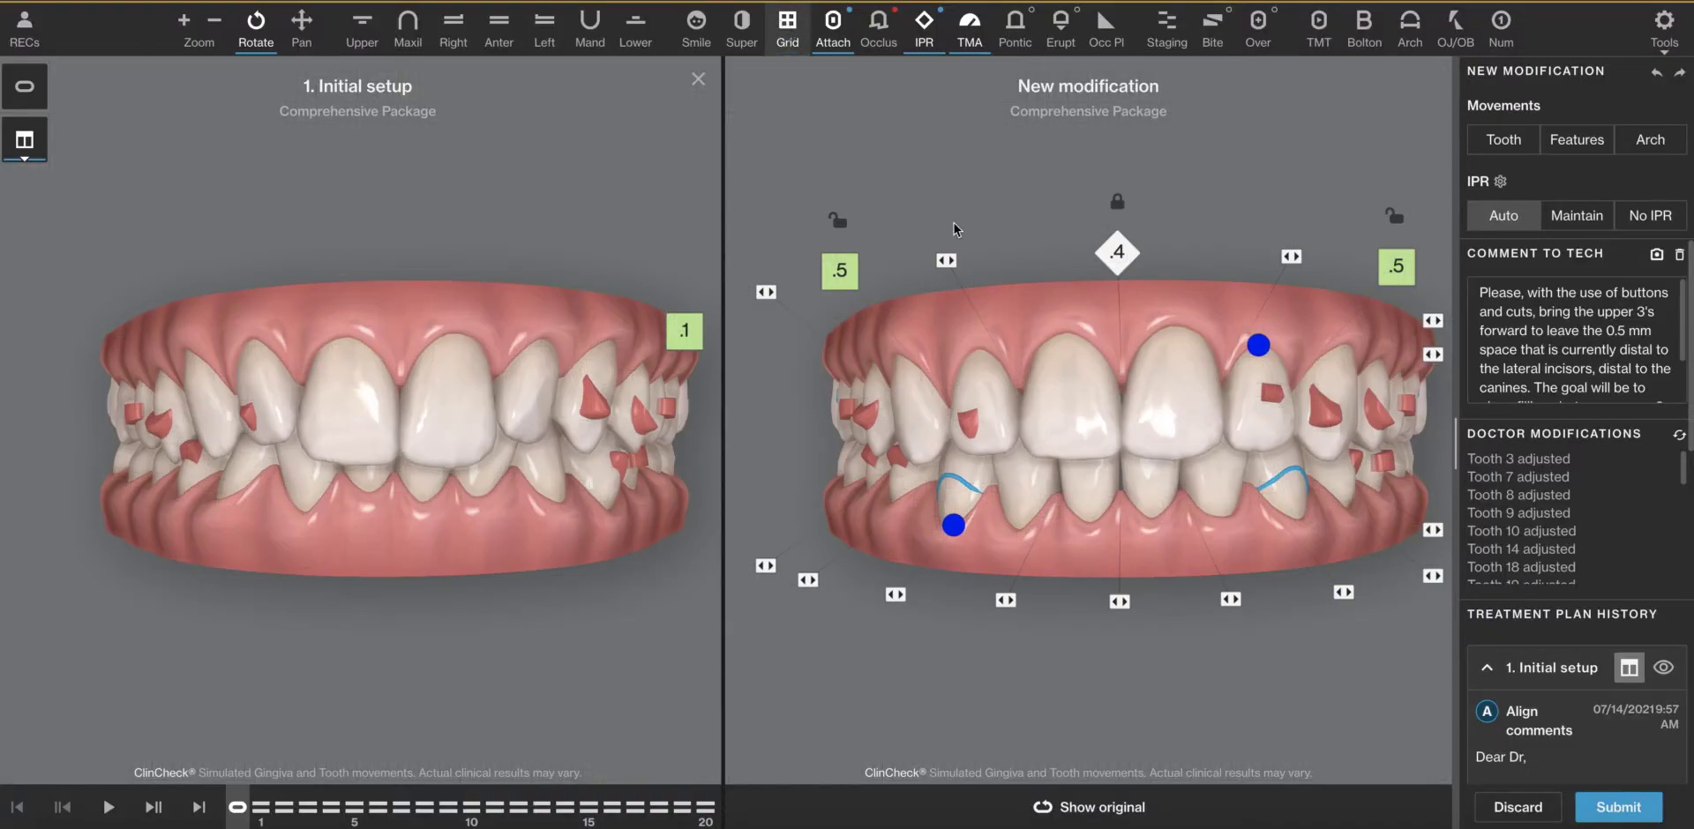
drag(438, 379, 475, 420)
click(1141, 389)
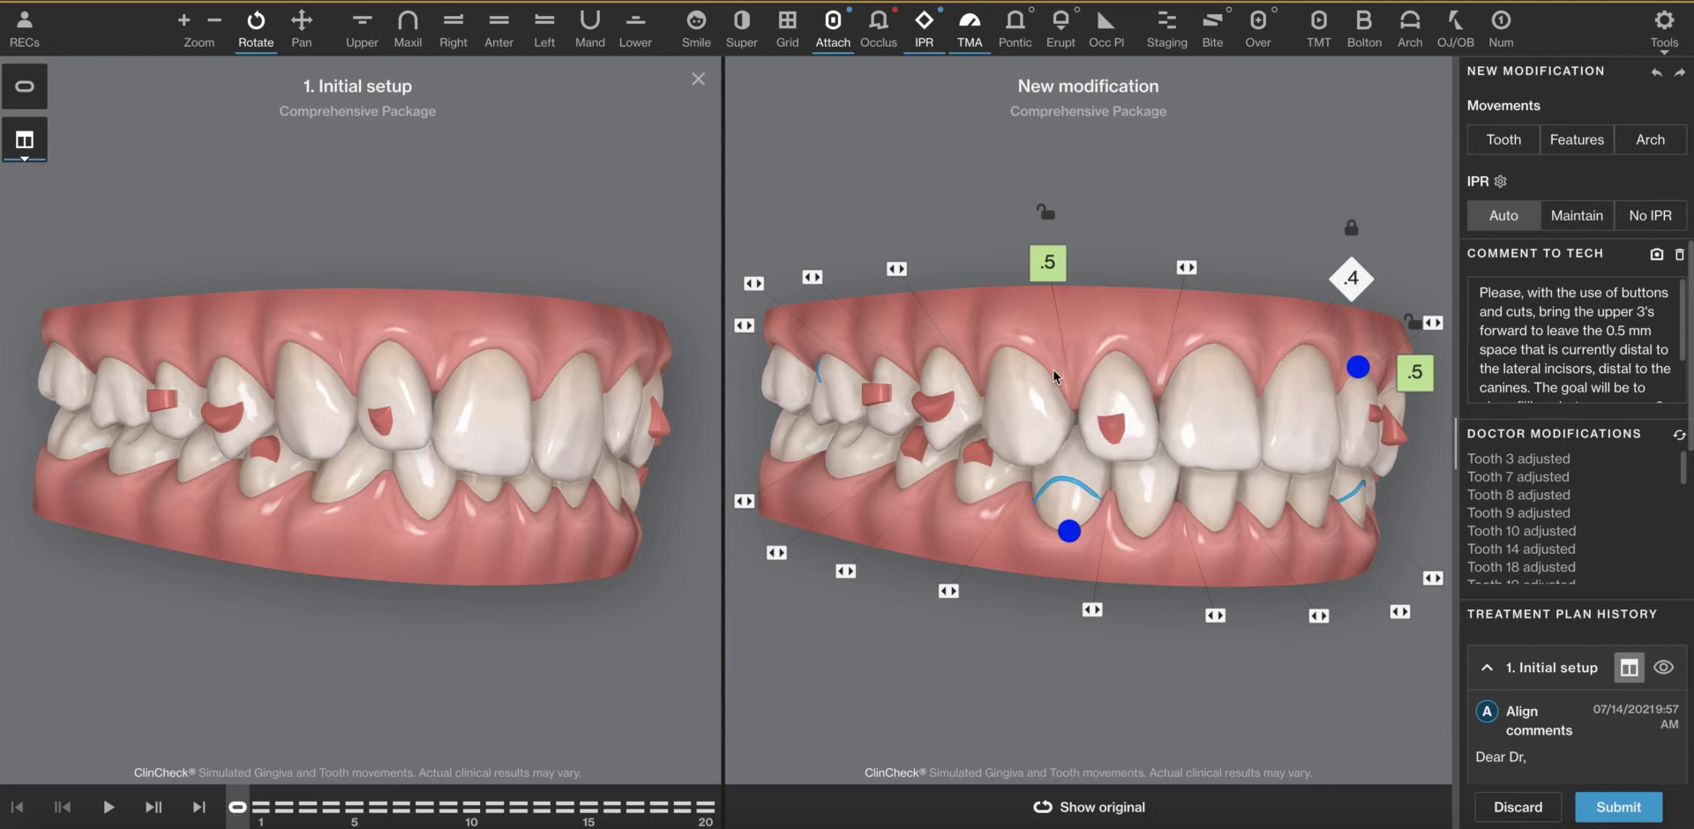
drag(1054, 368, 1104, 377)
click(1072, 400)
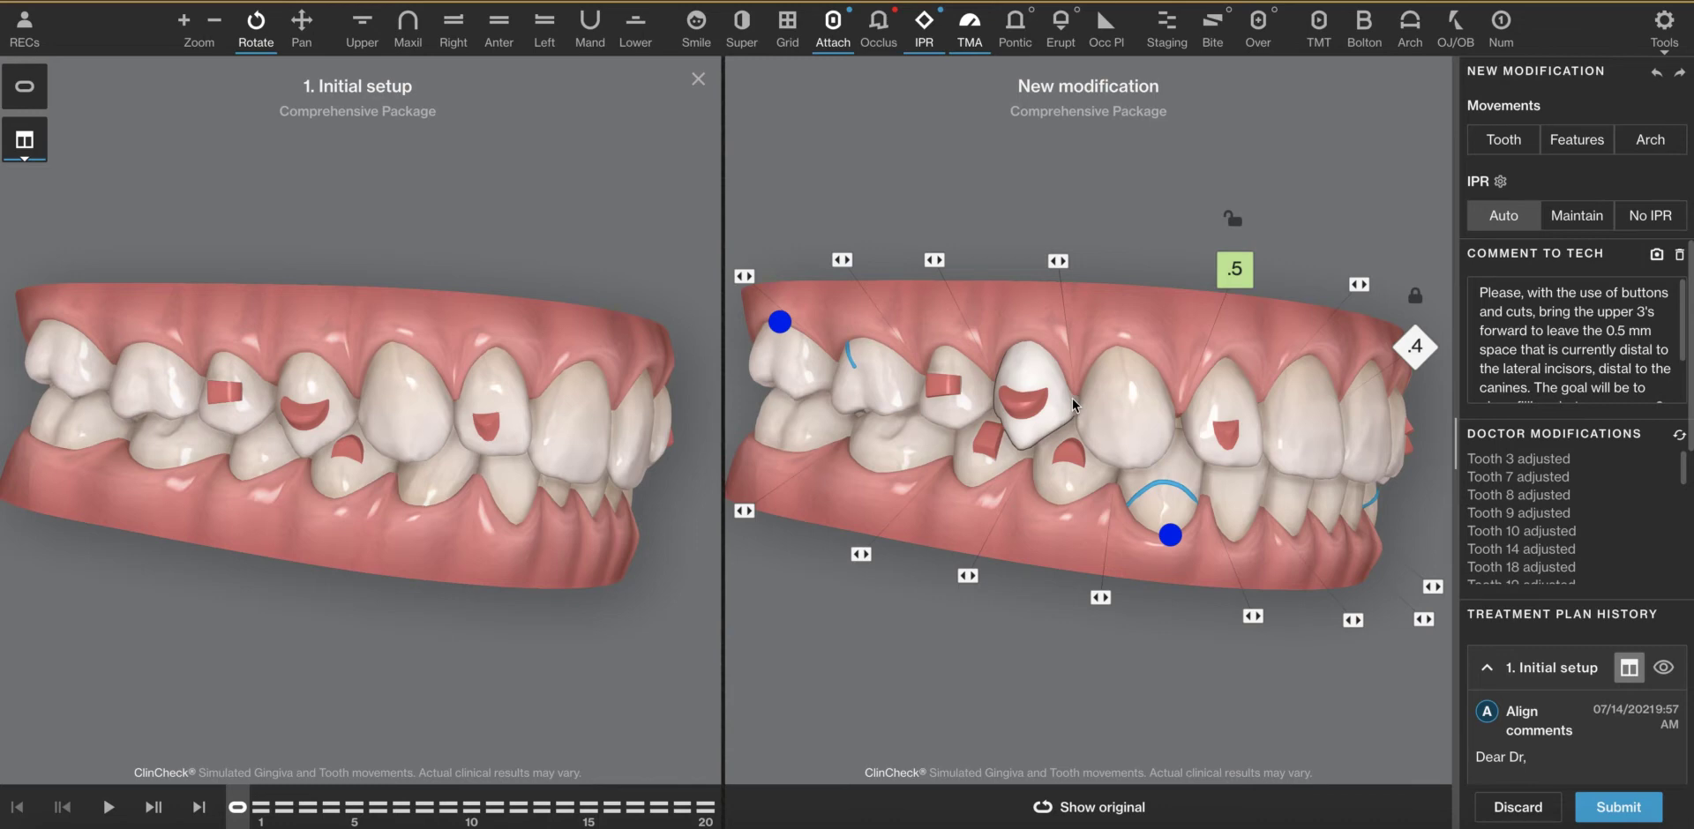
click(1142, 454)
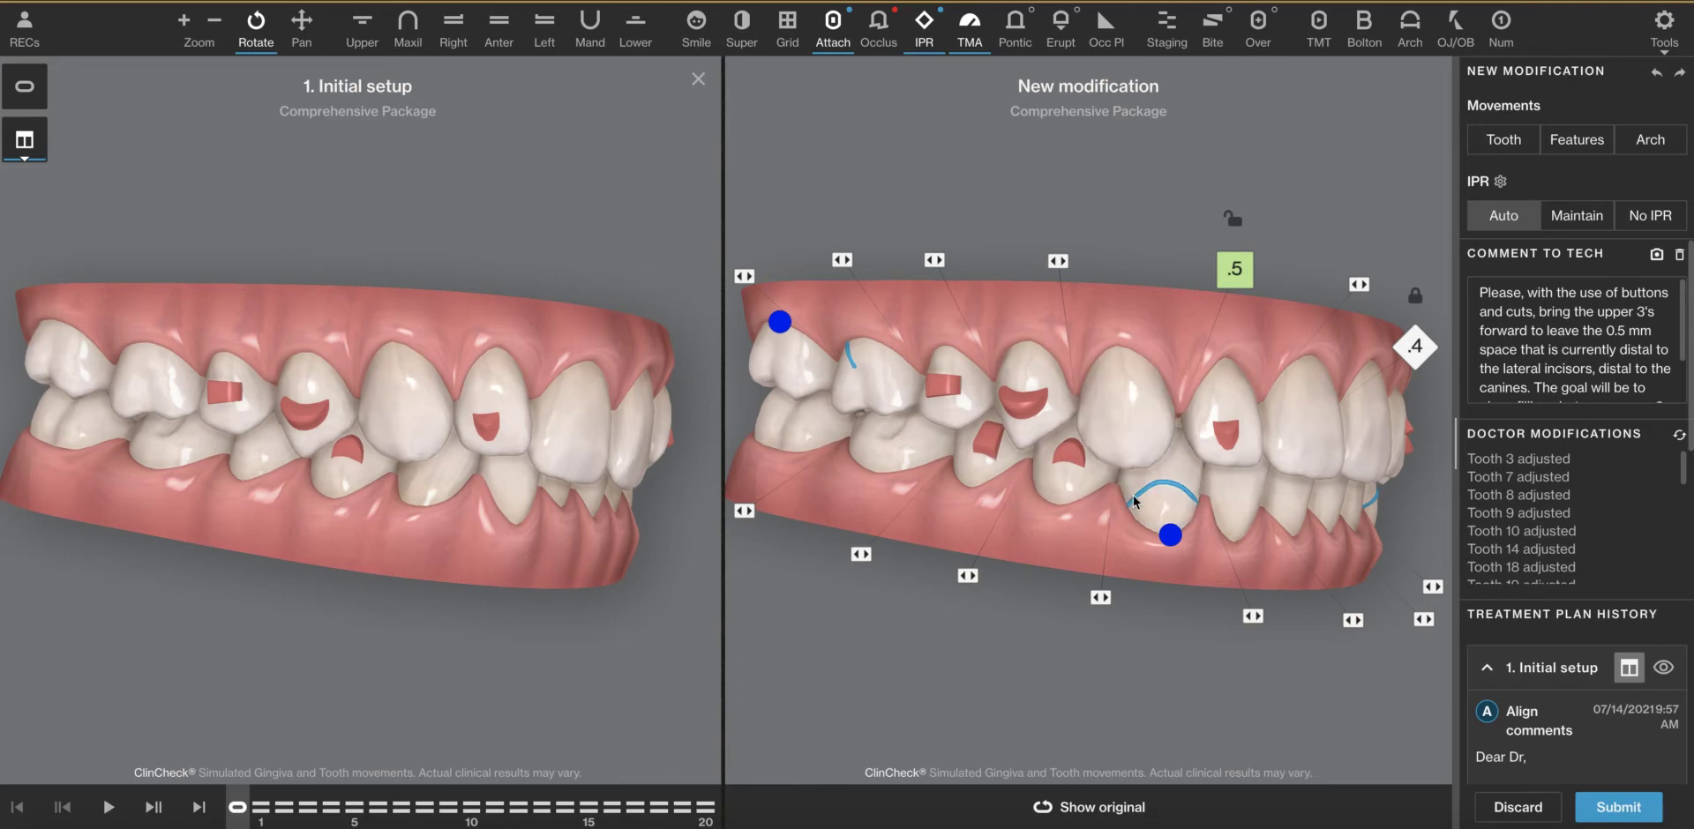
drag(1143, 421, 1153, 409)
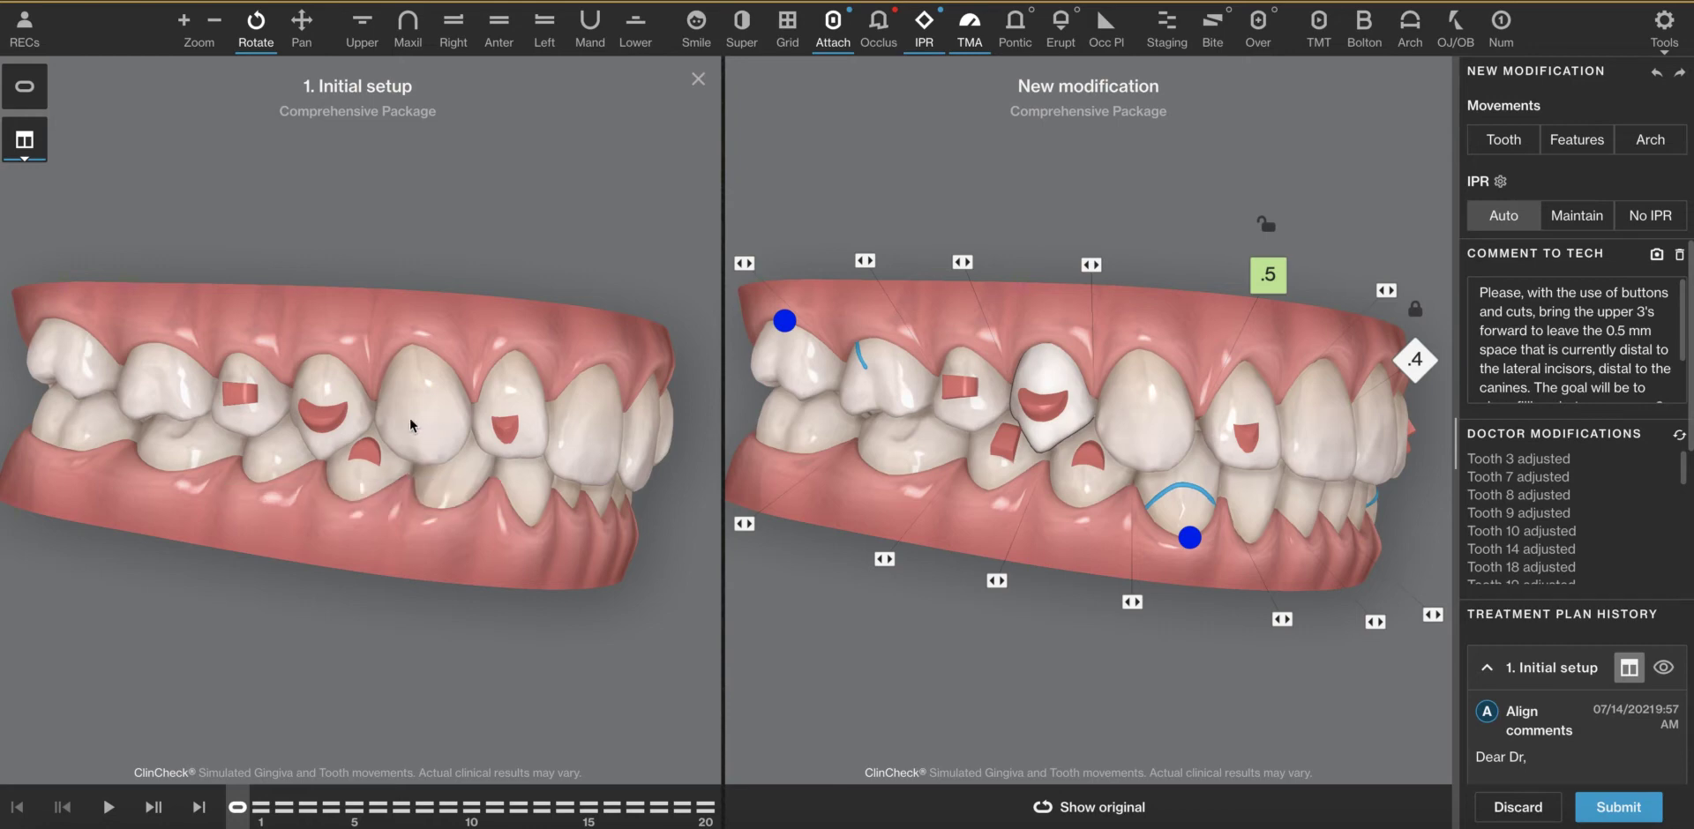
drag(489, 464, 555, 458)
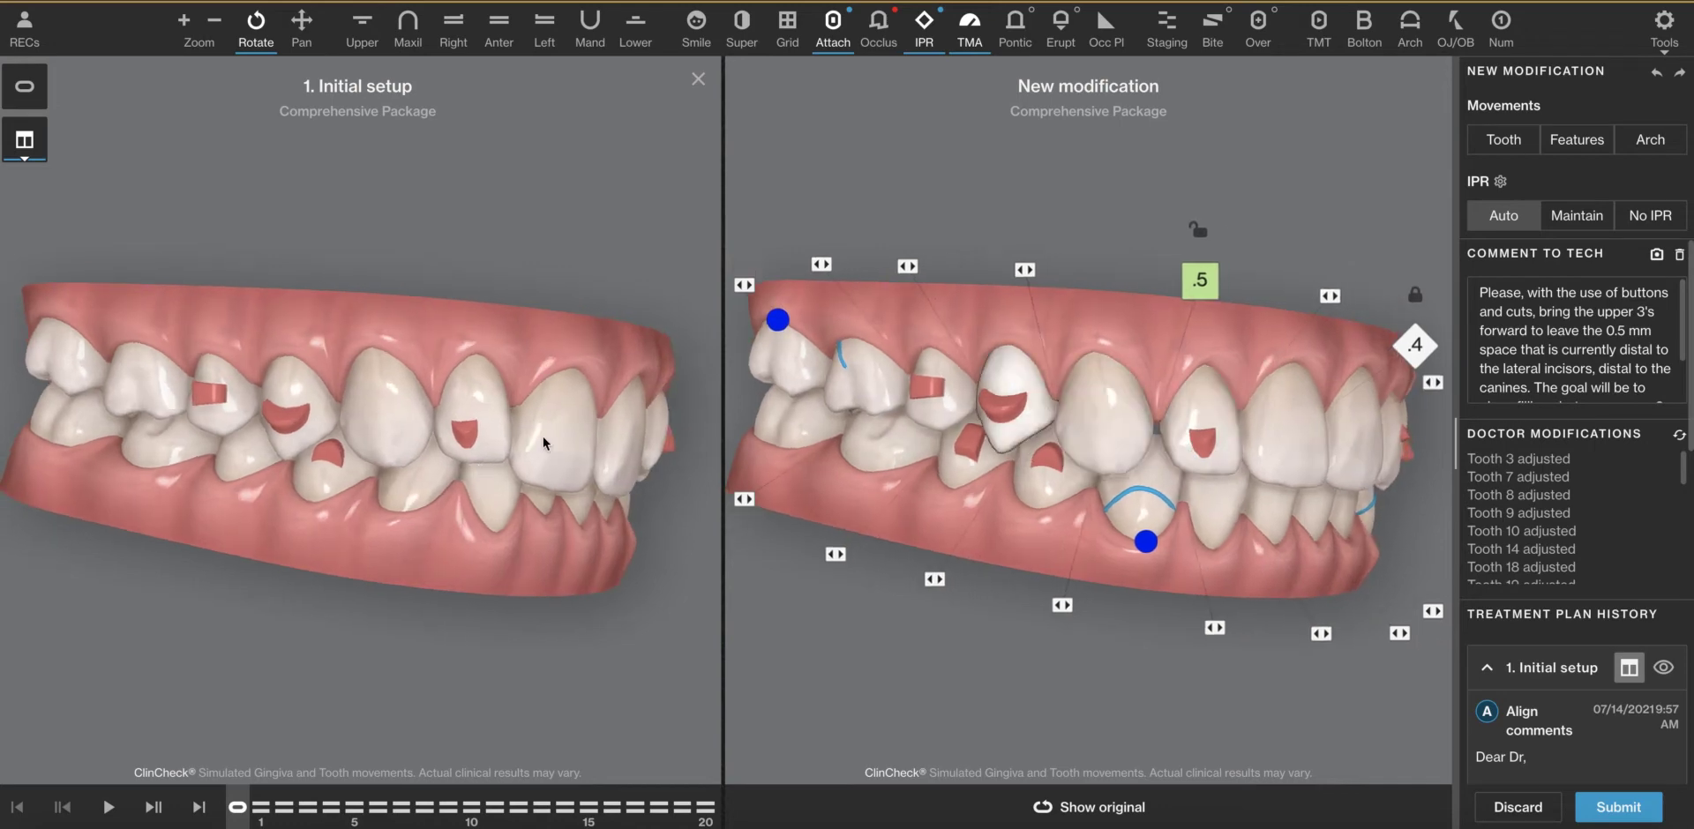
drag(543, 437, 540, 432)
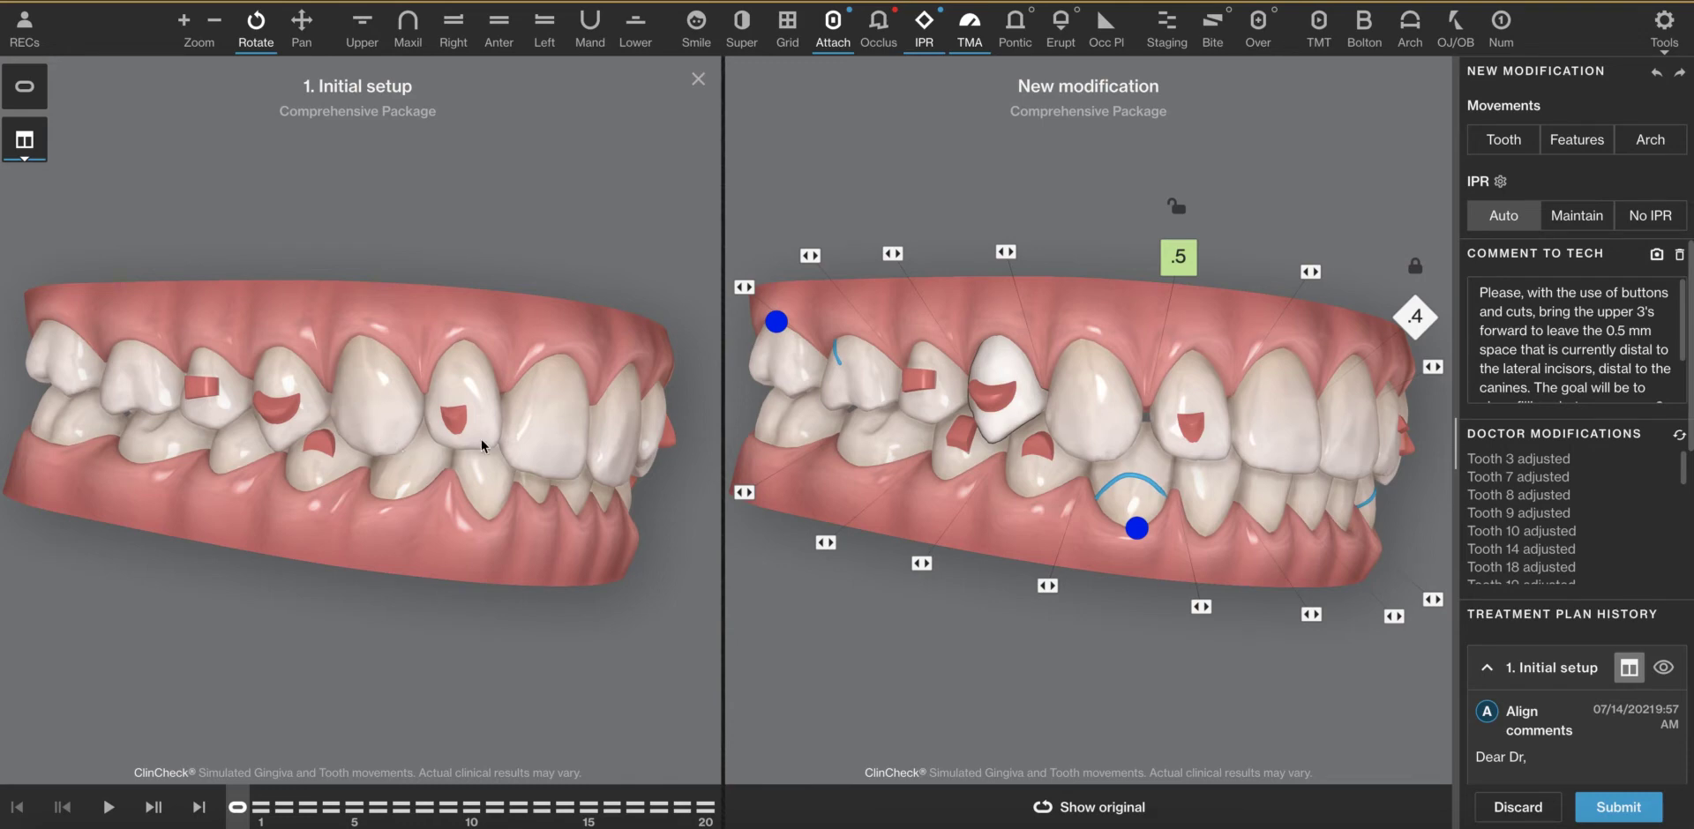
drag(542, 420, 545, 375)
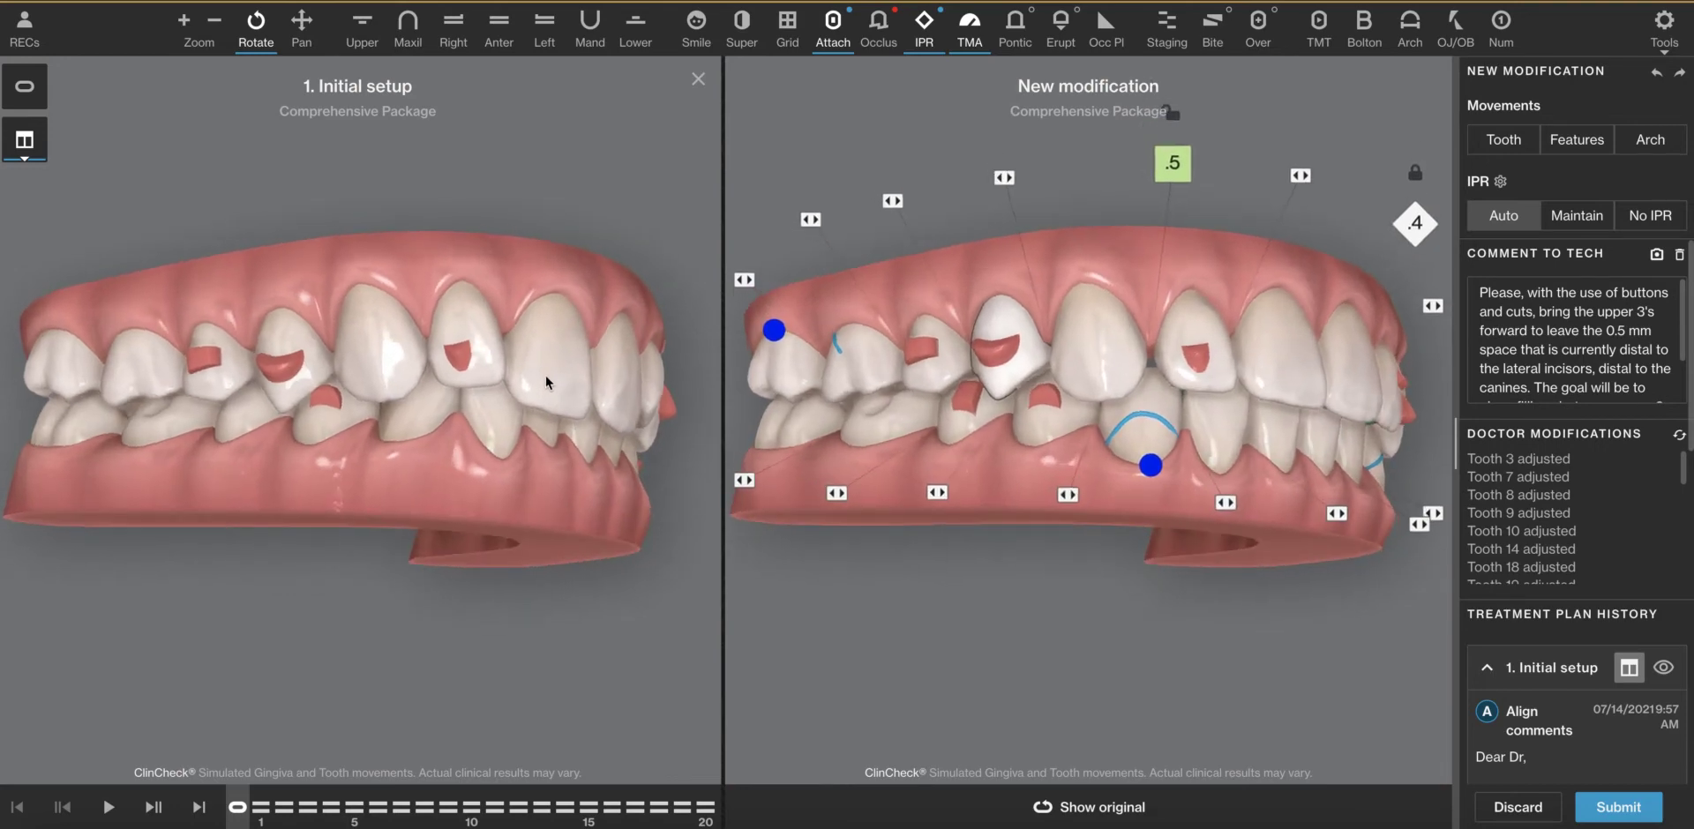
drag(1114, 319, 1077, 353)
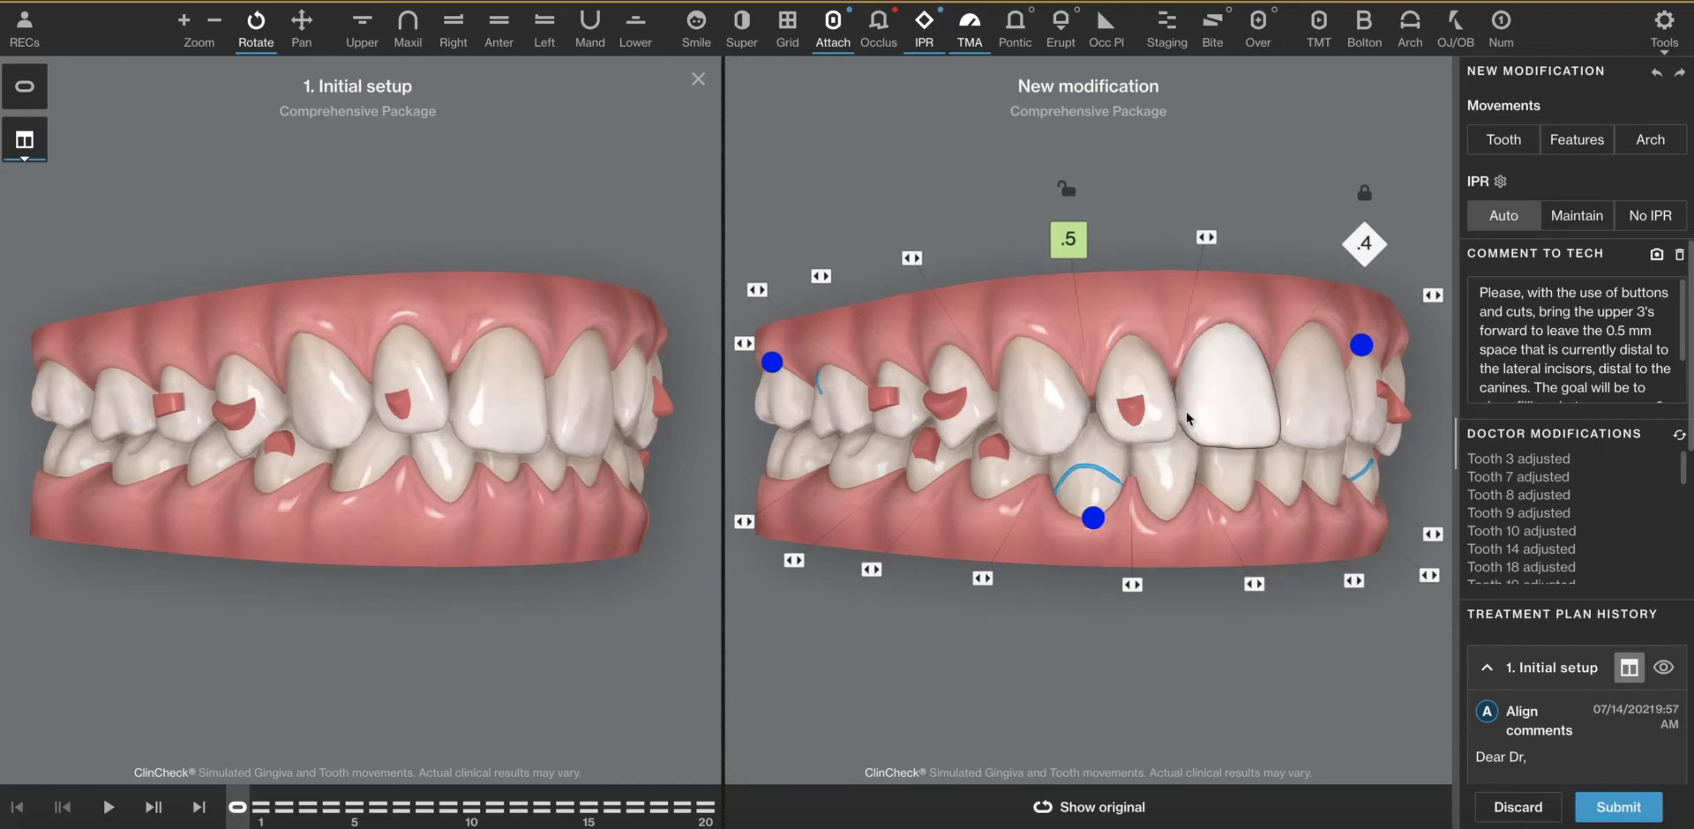
drag(1182, 413, 1173, 420)
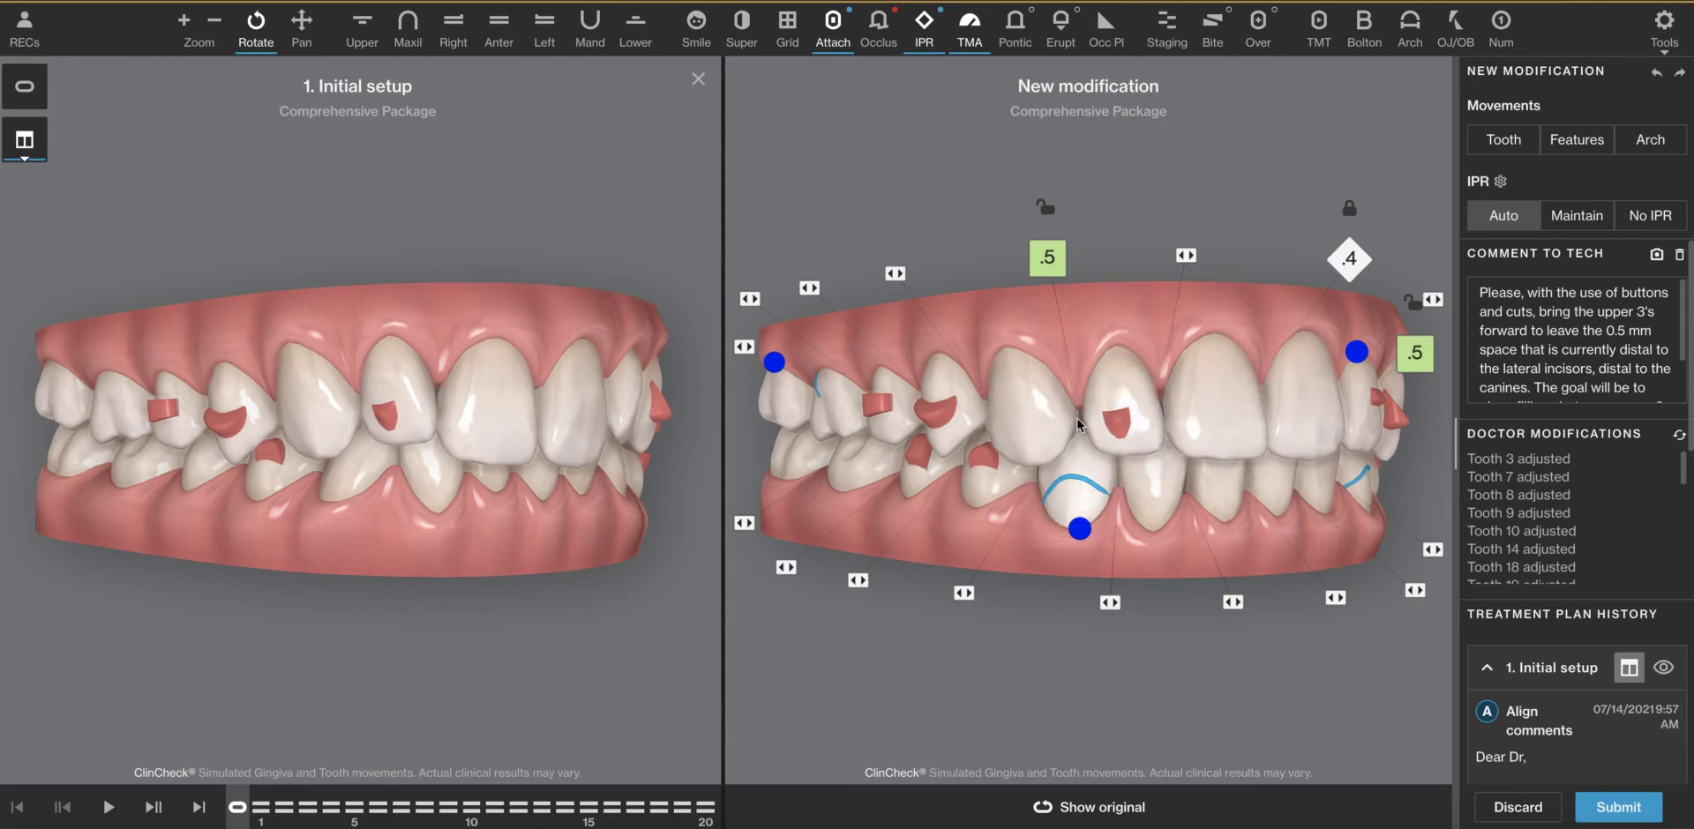
drag(1113, 486, 1062, 490)
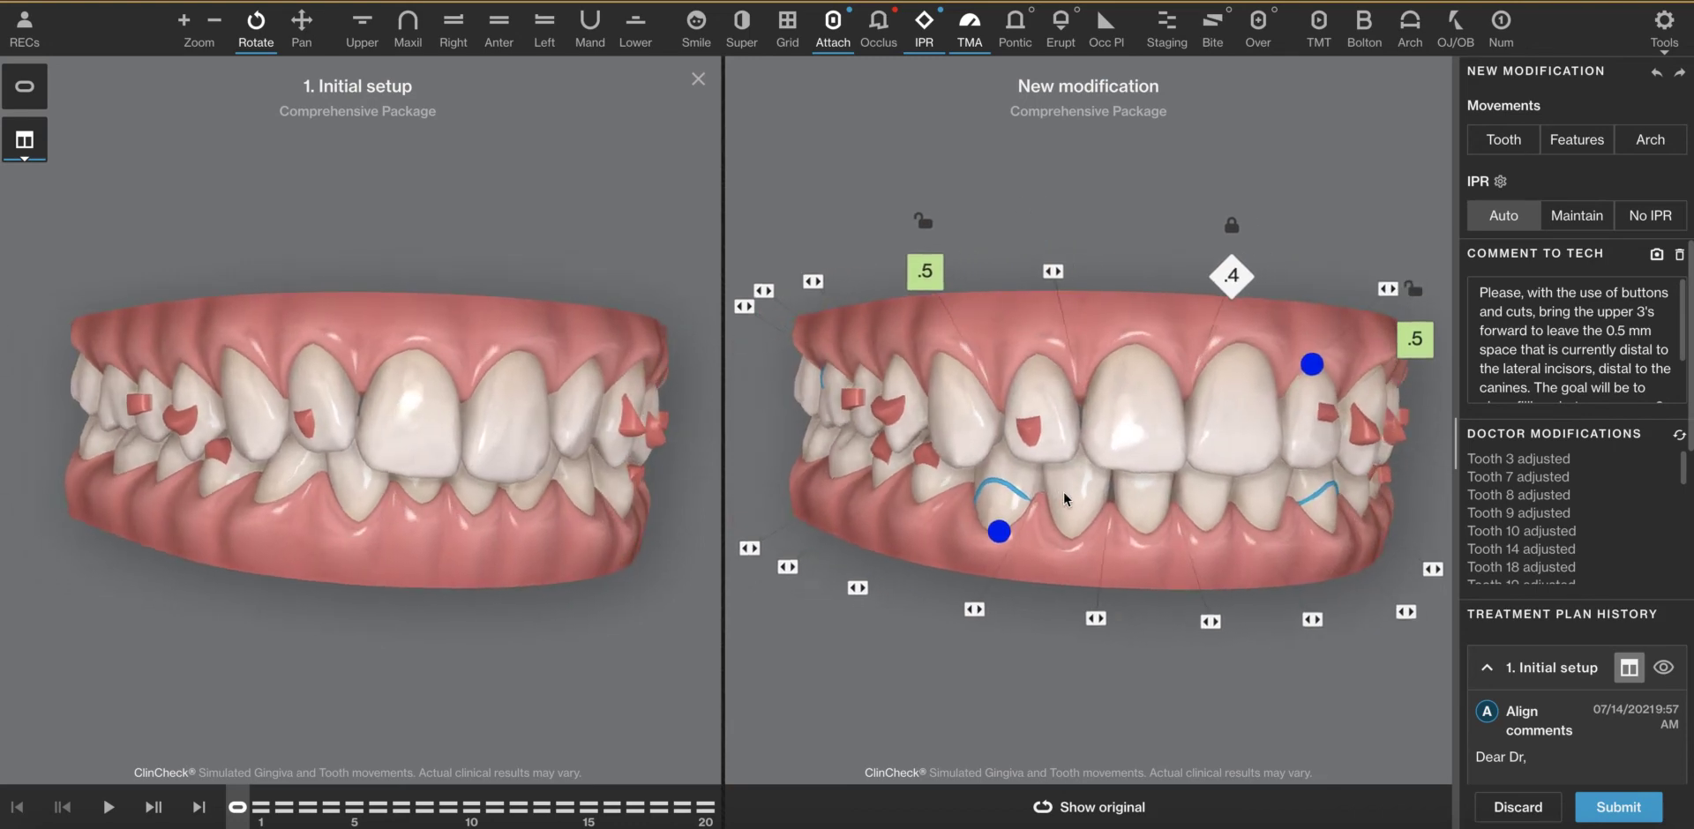
Step: Snap to the front view, display only the lower arch, and tilt it slightly for review
key(a)
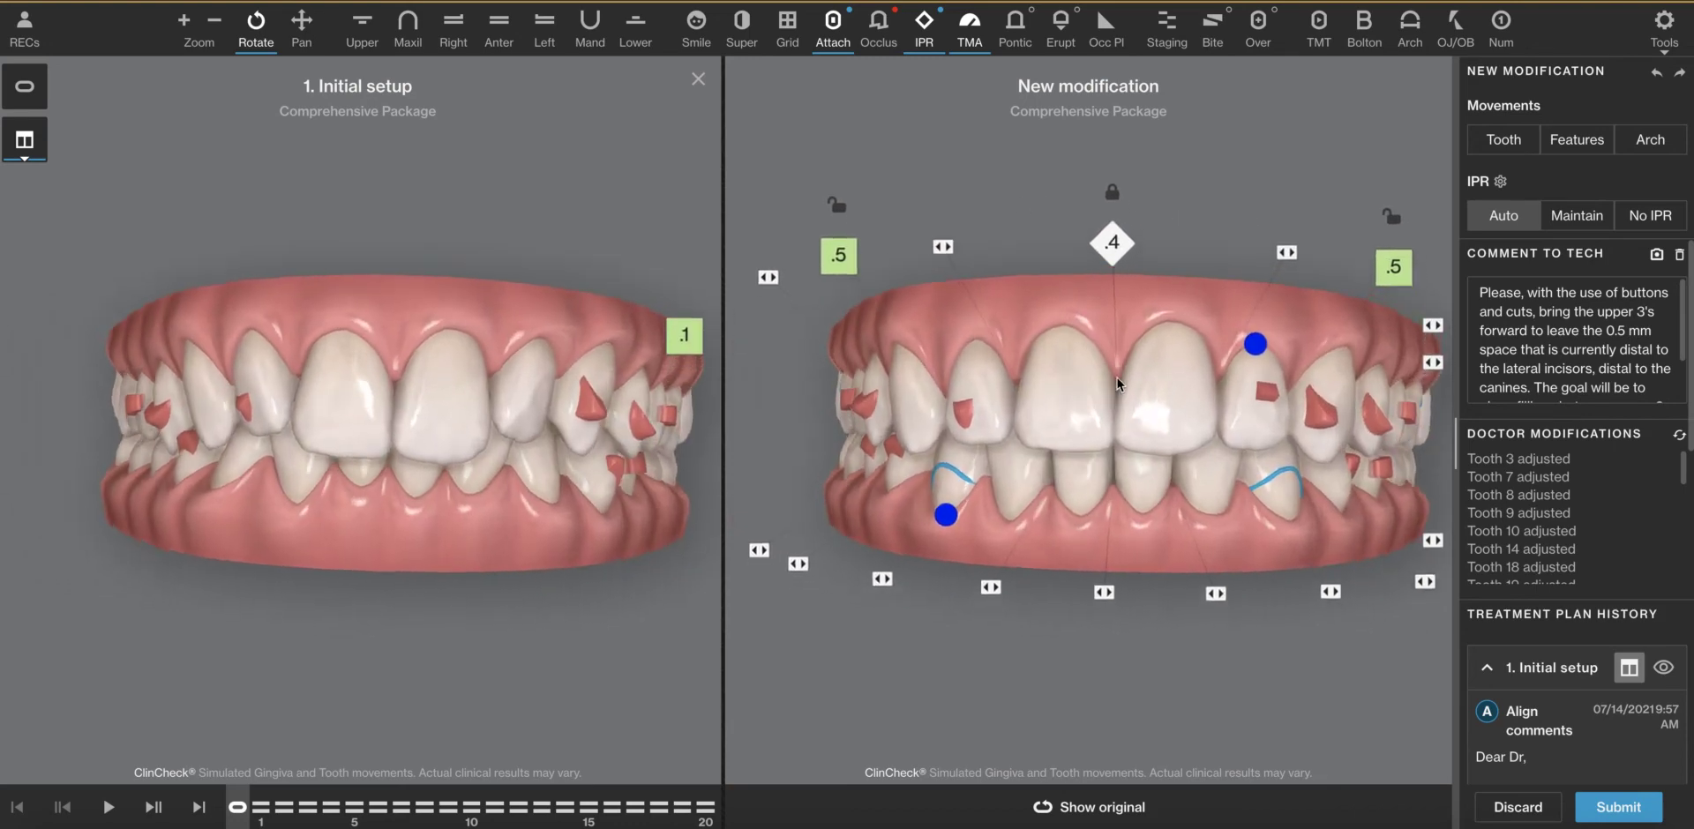
mouse_move(1110, 476)
mouse_down()
mouse_move(1125, 480)
mouse_move(1109, 464)
mouse_up()
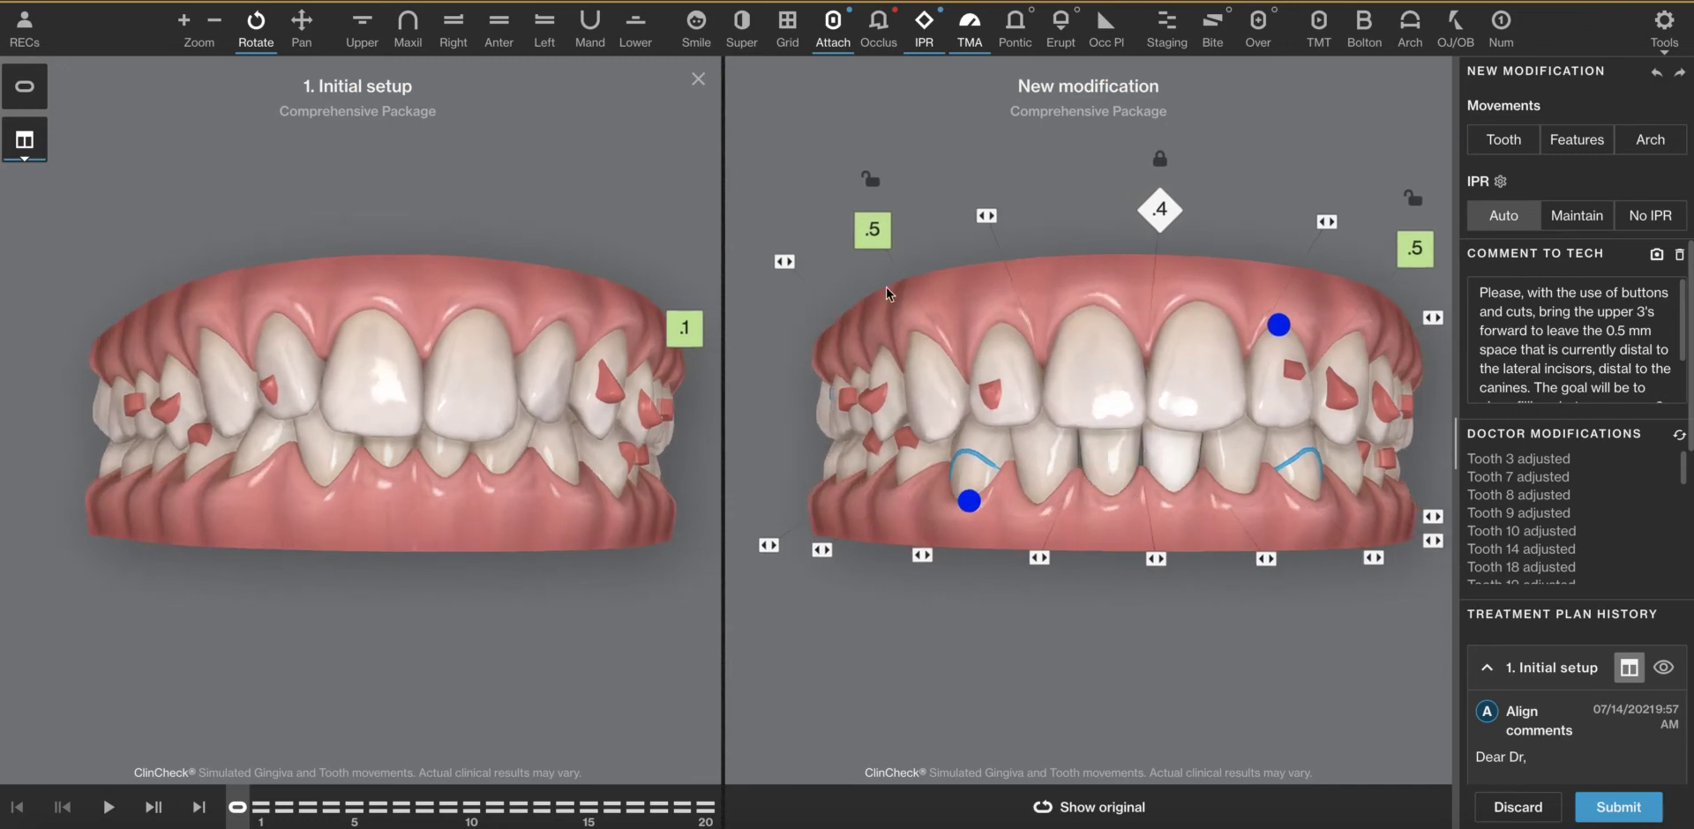
click(635, 27)
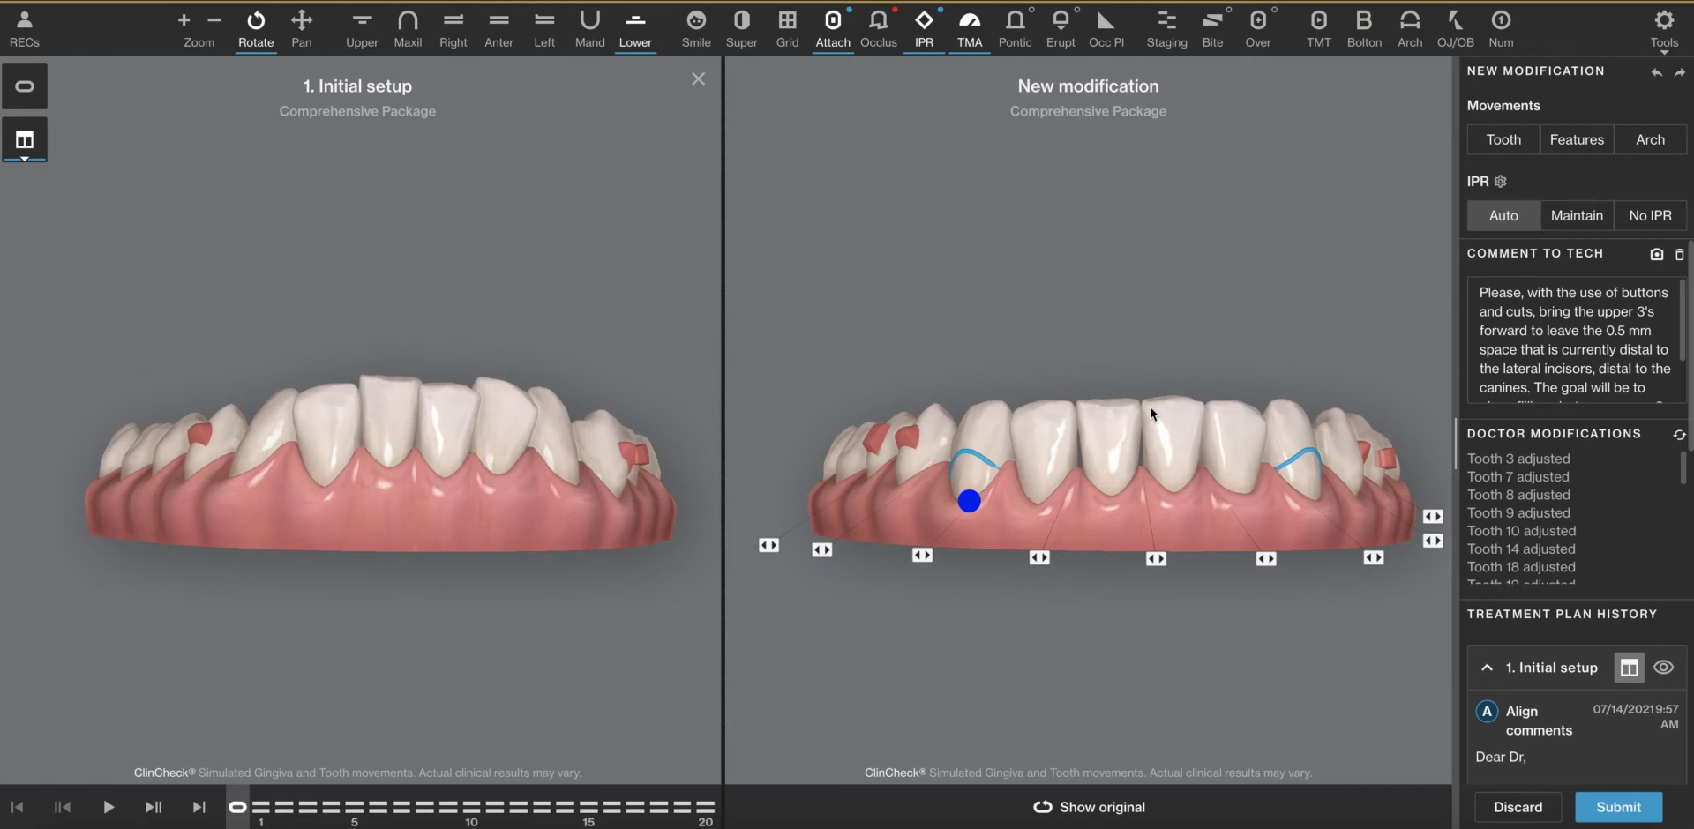
drag(1150, 407, 1144, 410)
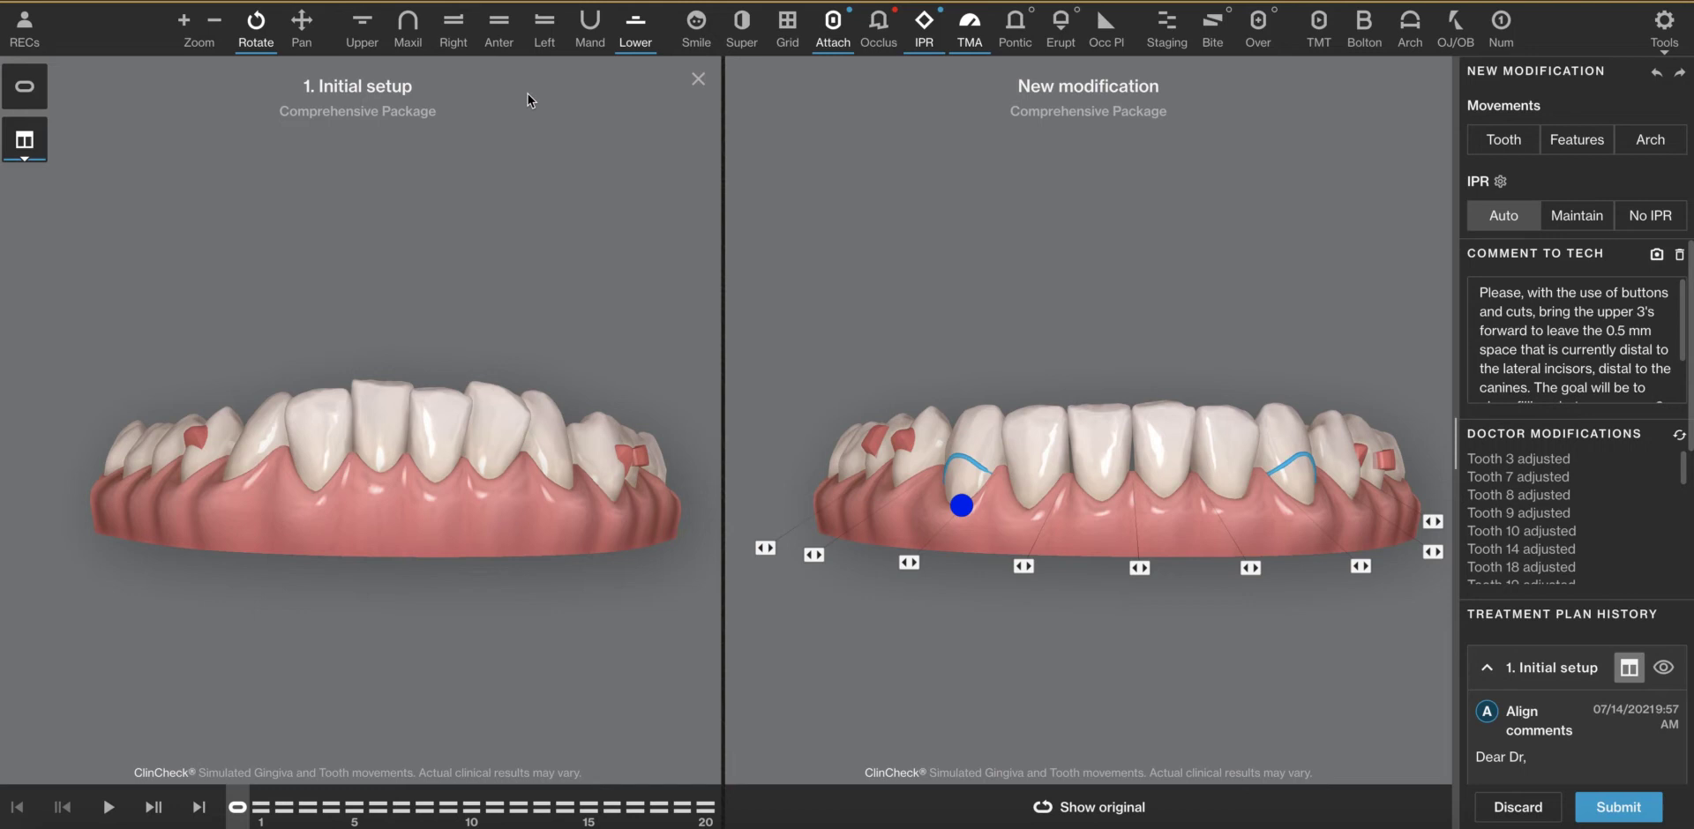
Step: Return to the front view and inspect the 0.4 mm IPR between teeth 8 and 9
click(503, 43)
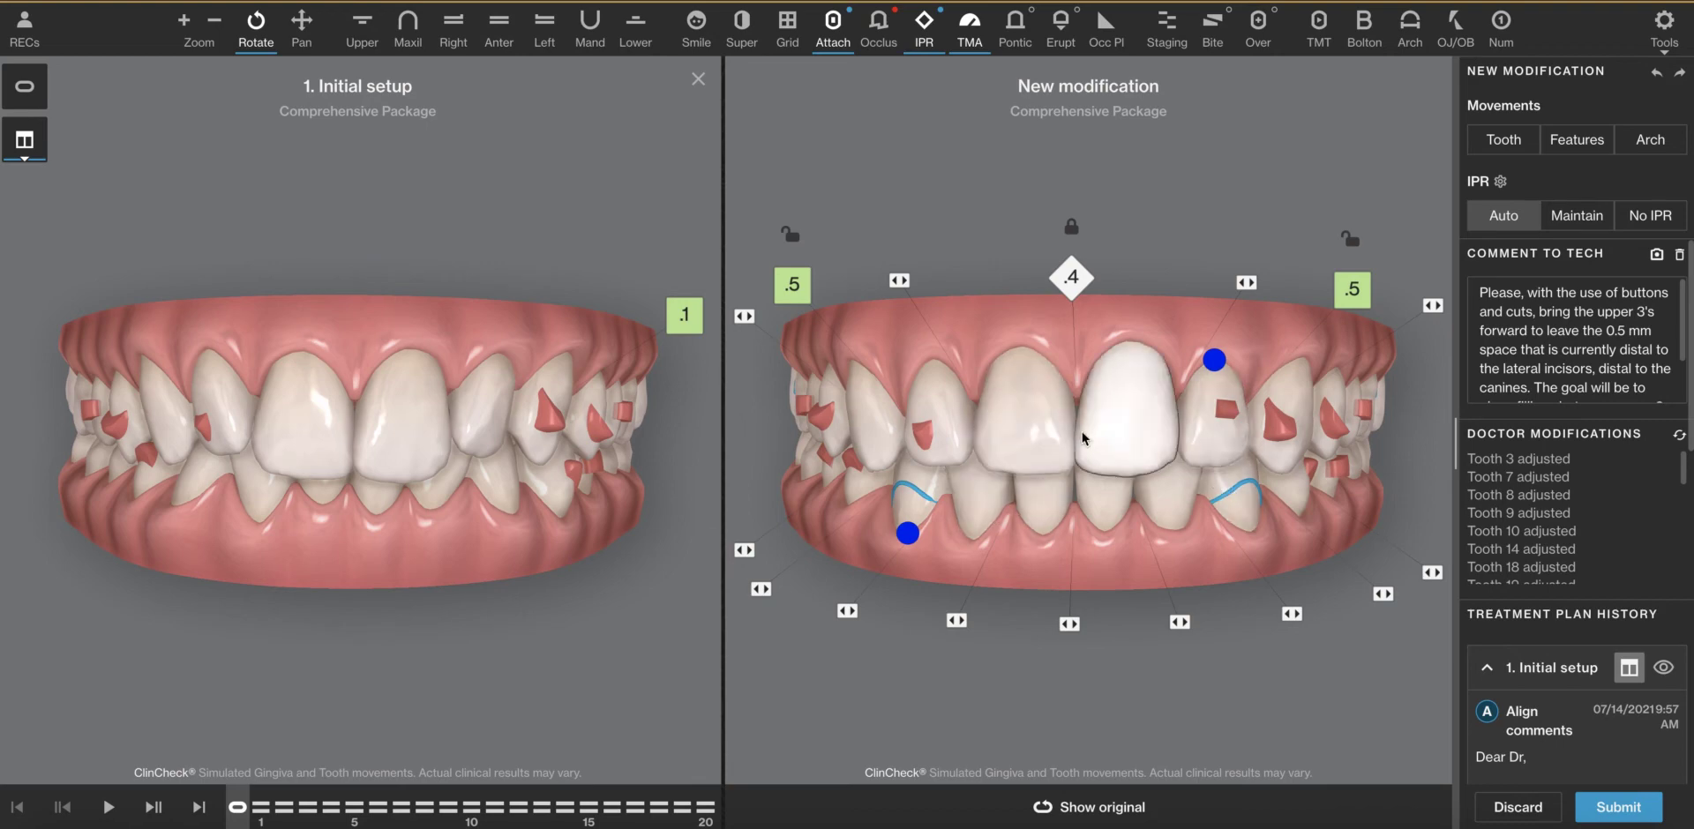
click(1090, 280)
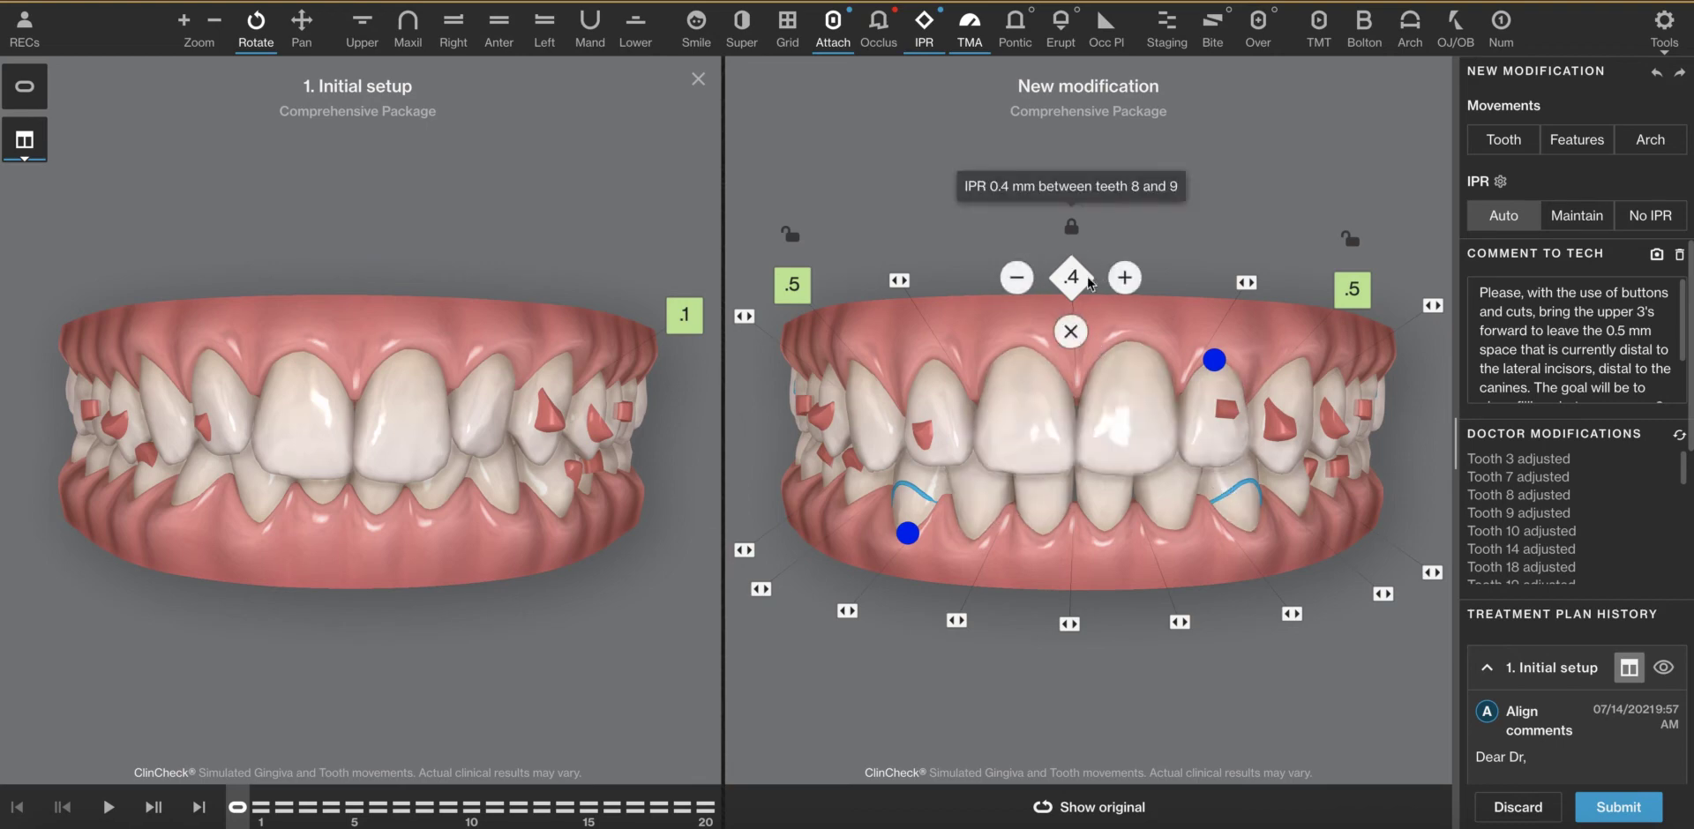
drag(1076, 457, 1083, 451)
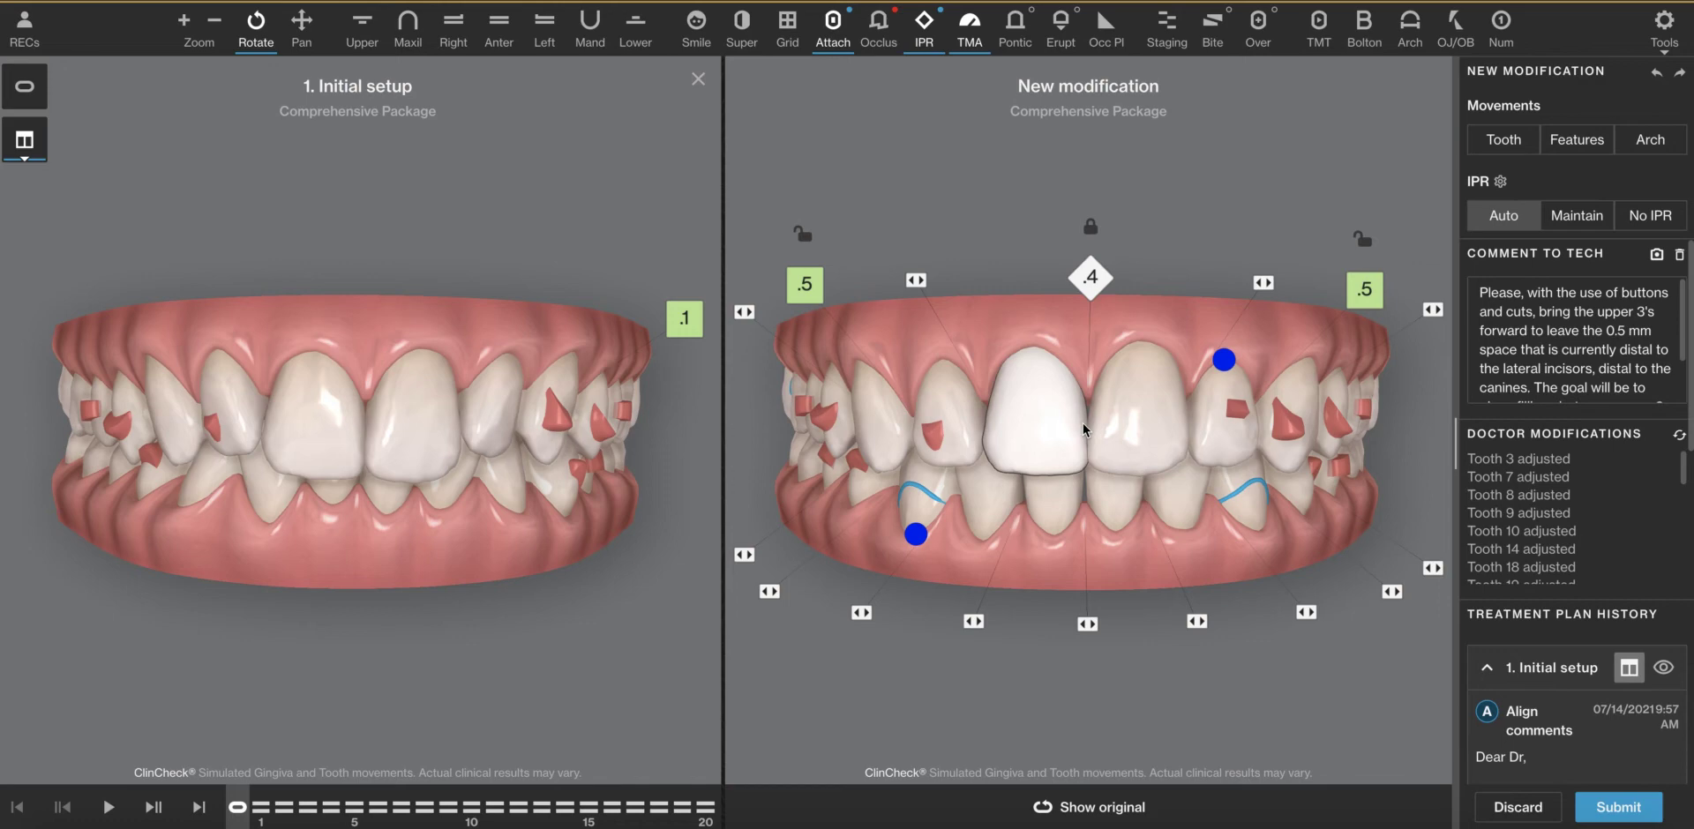
drag(887, 341, 901, 337)
Step: Check the Bolton tooth-size measurements, then close the Bolton analysis
mouse_move(838, 299)
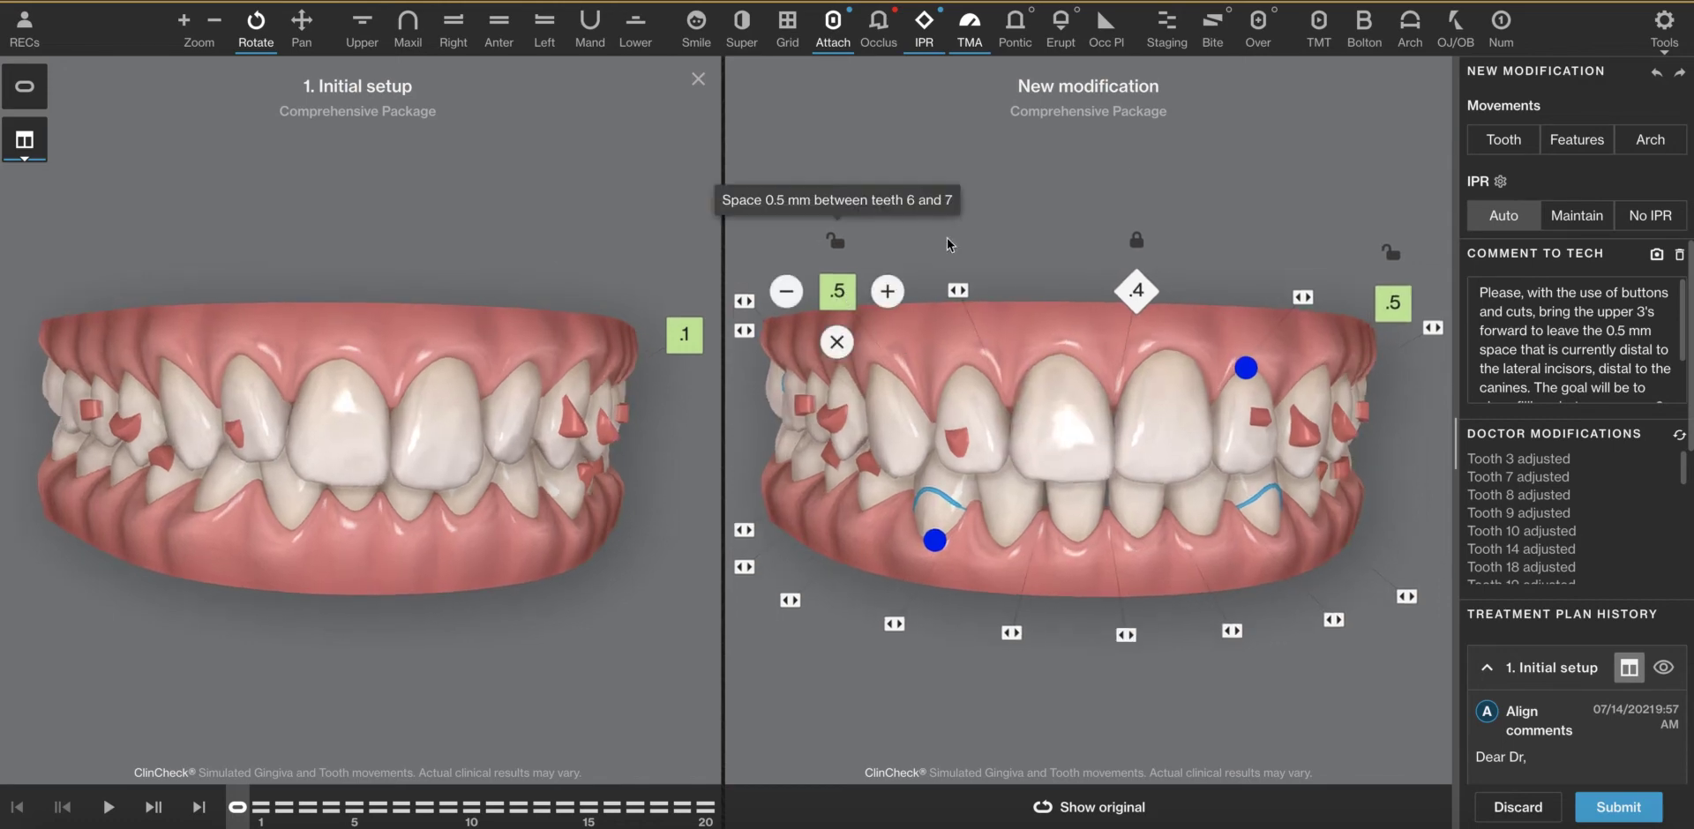
click(1363, 27)
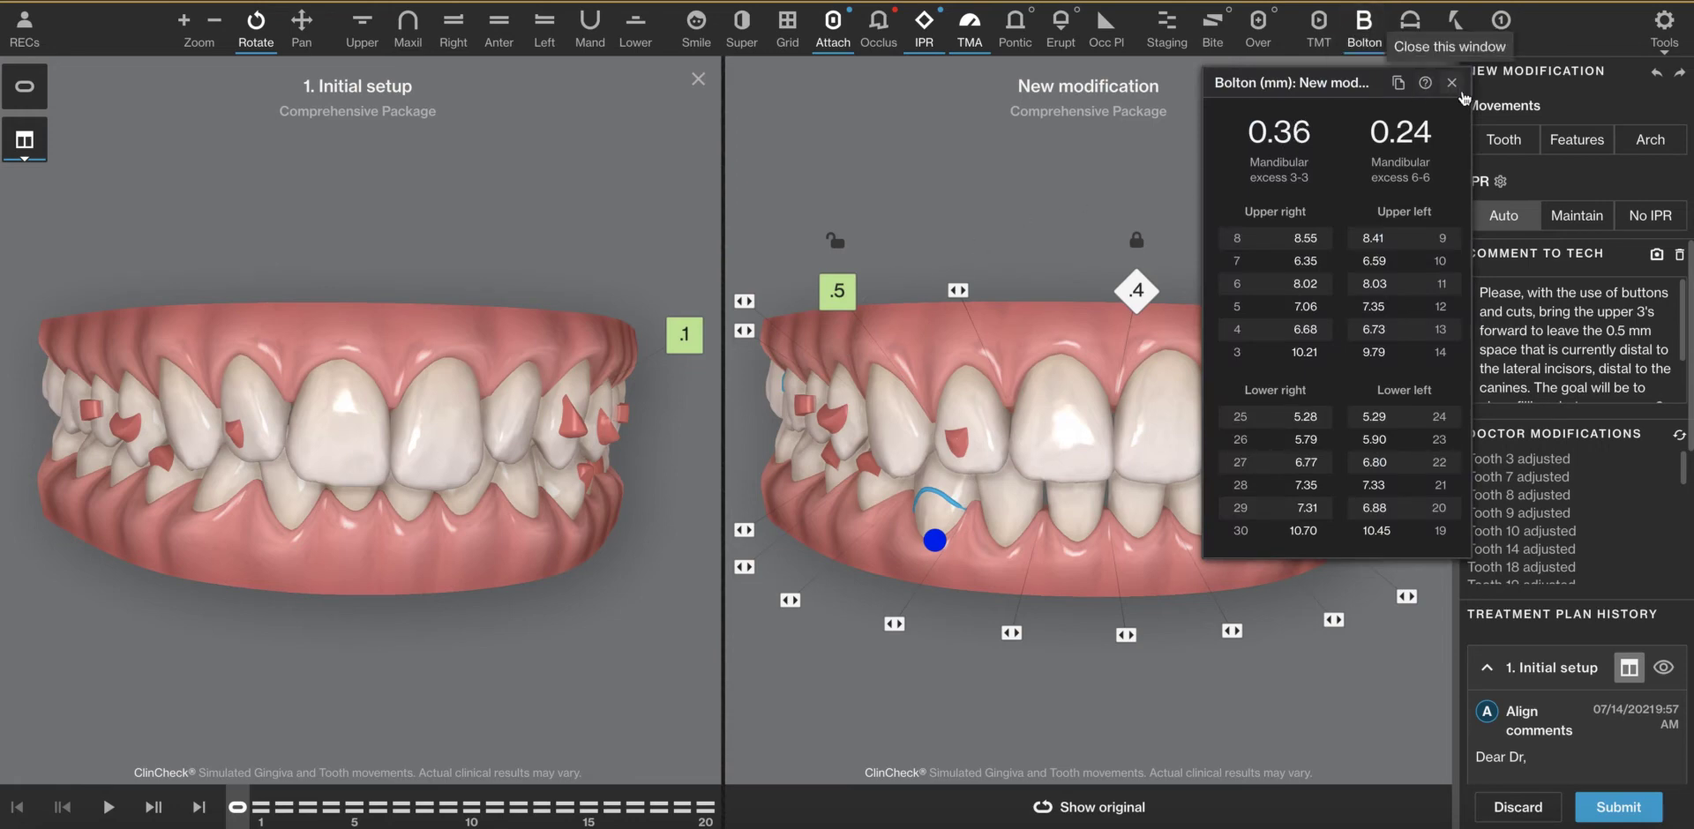
click(1451, 82)
Step: Try the reduce control on the 0.5 mm space from an angled view, leaving it unchanged
mouse_move(845, 300)
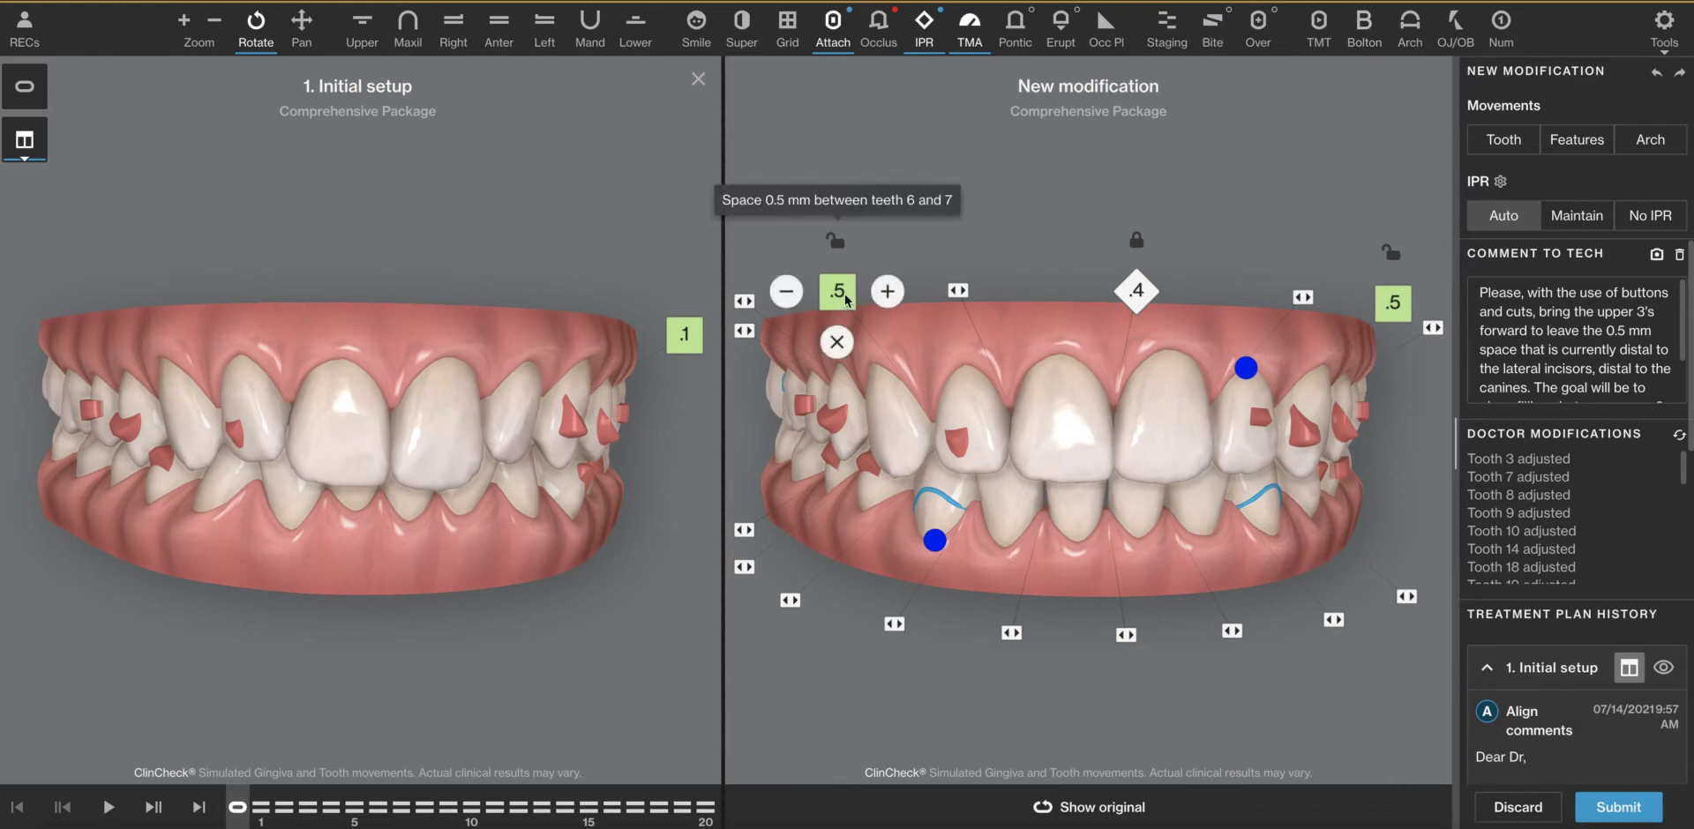
click(786, 292)
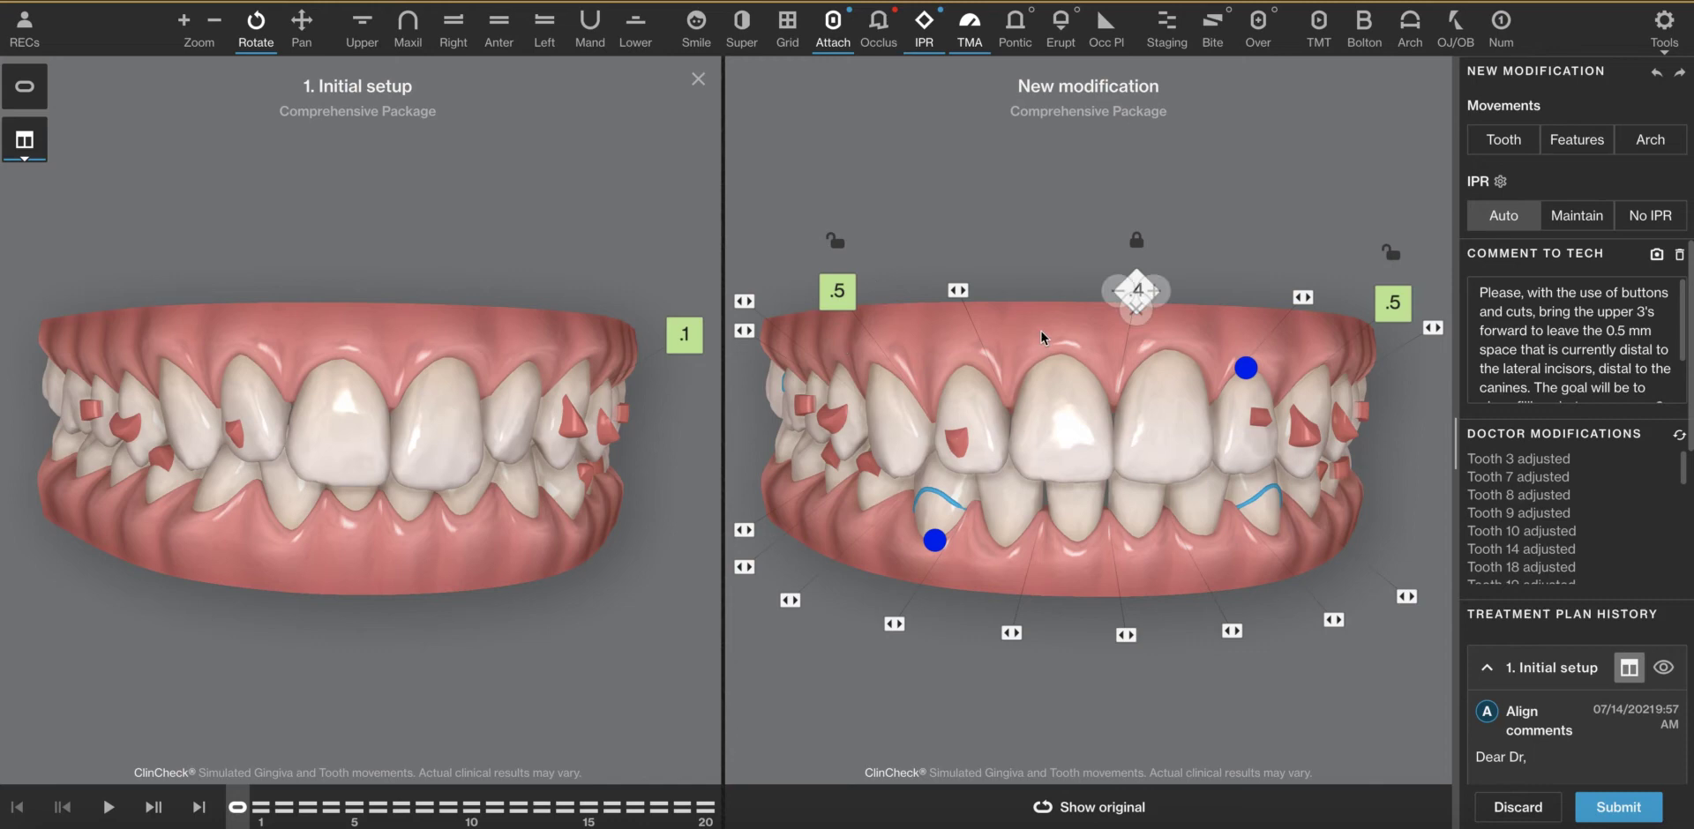
drag(1041, 331, 1126, 331)
click(1046, 279)
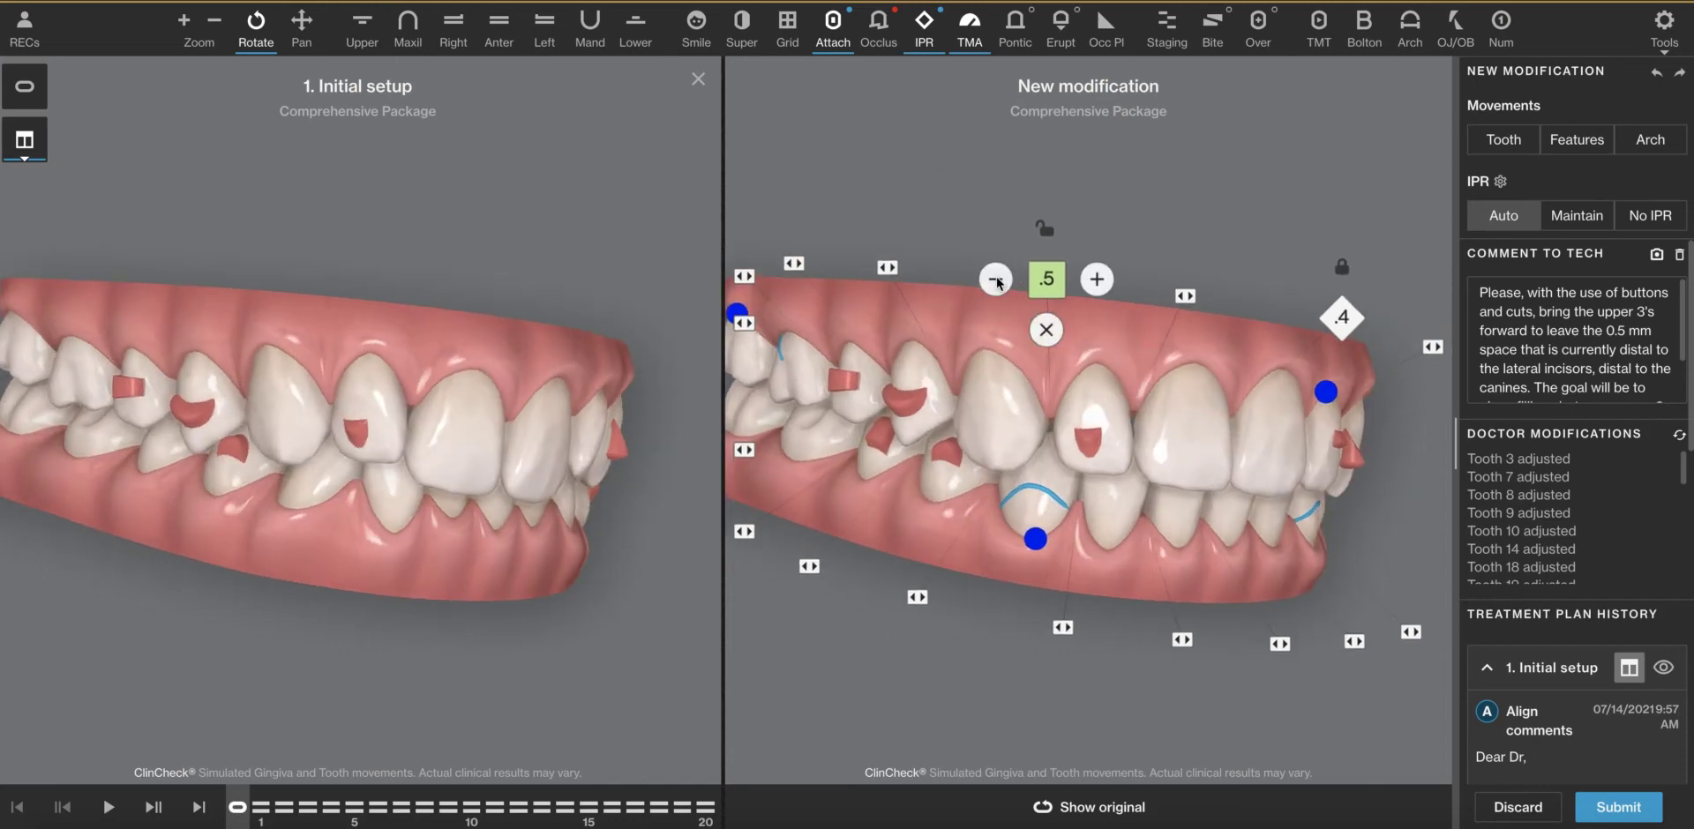
click(996, 281)
drag(1220, 272, 1168, 262)
Step: Inspect the 0.5 mm space between teeth 6 and 7 and the 0.4 mm central-incisor IPR
click(922, 319)
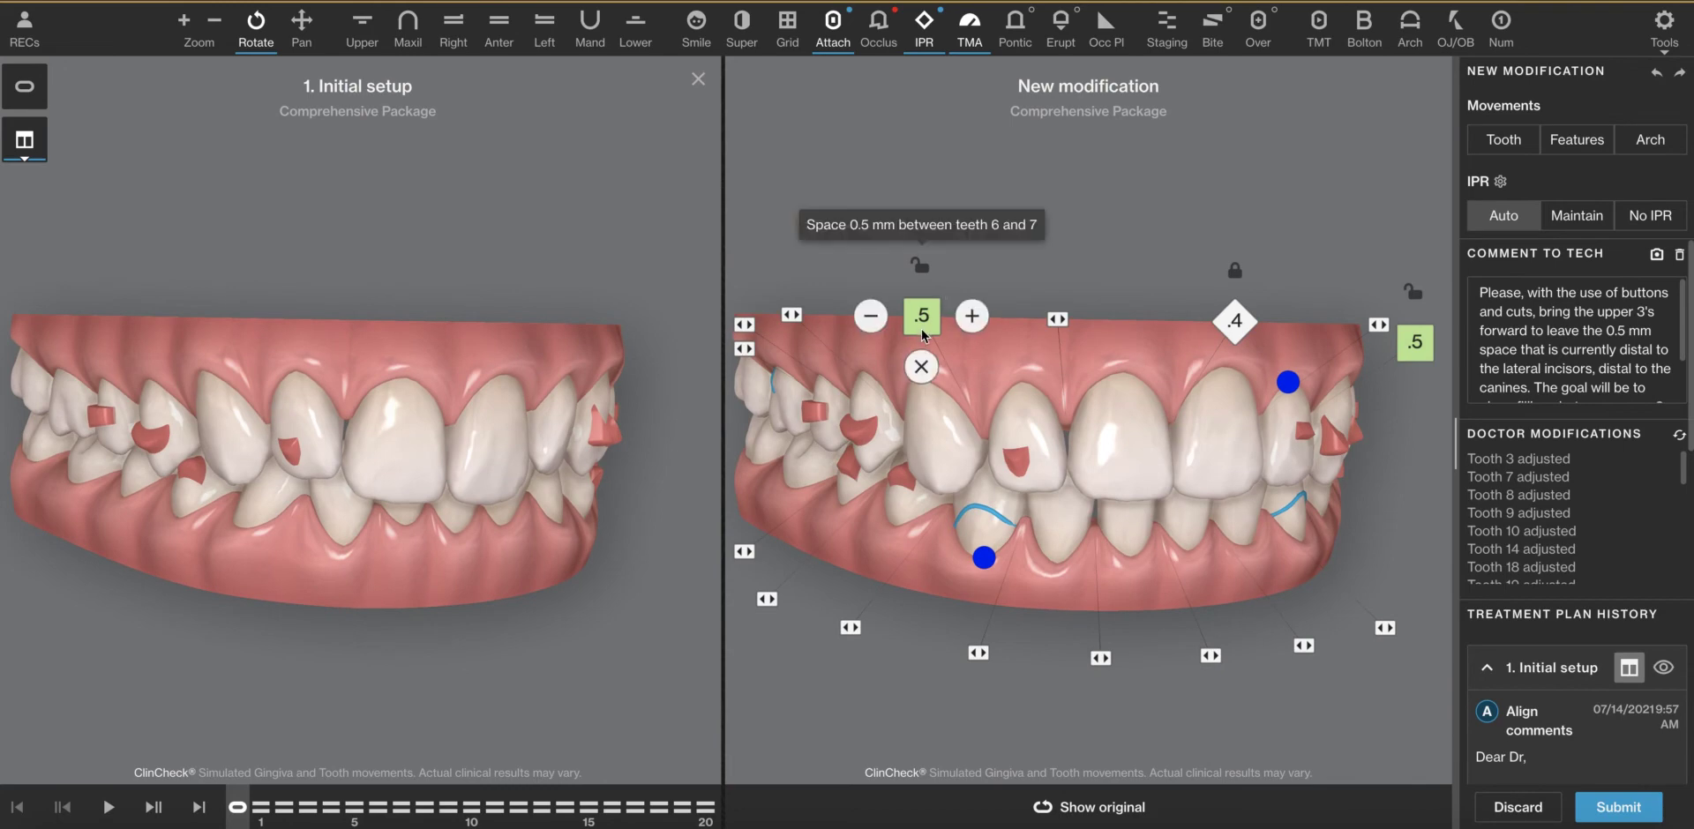
mouse_move(1076, 383)
mouse_down()
mouse_move(1057, 384)
mouse_move(1087, 384)
mouse_up()
click(1103, 317)
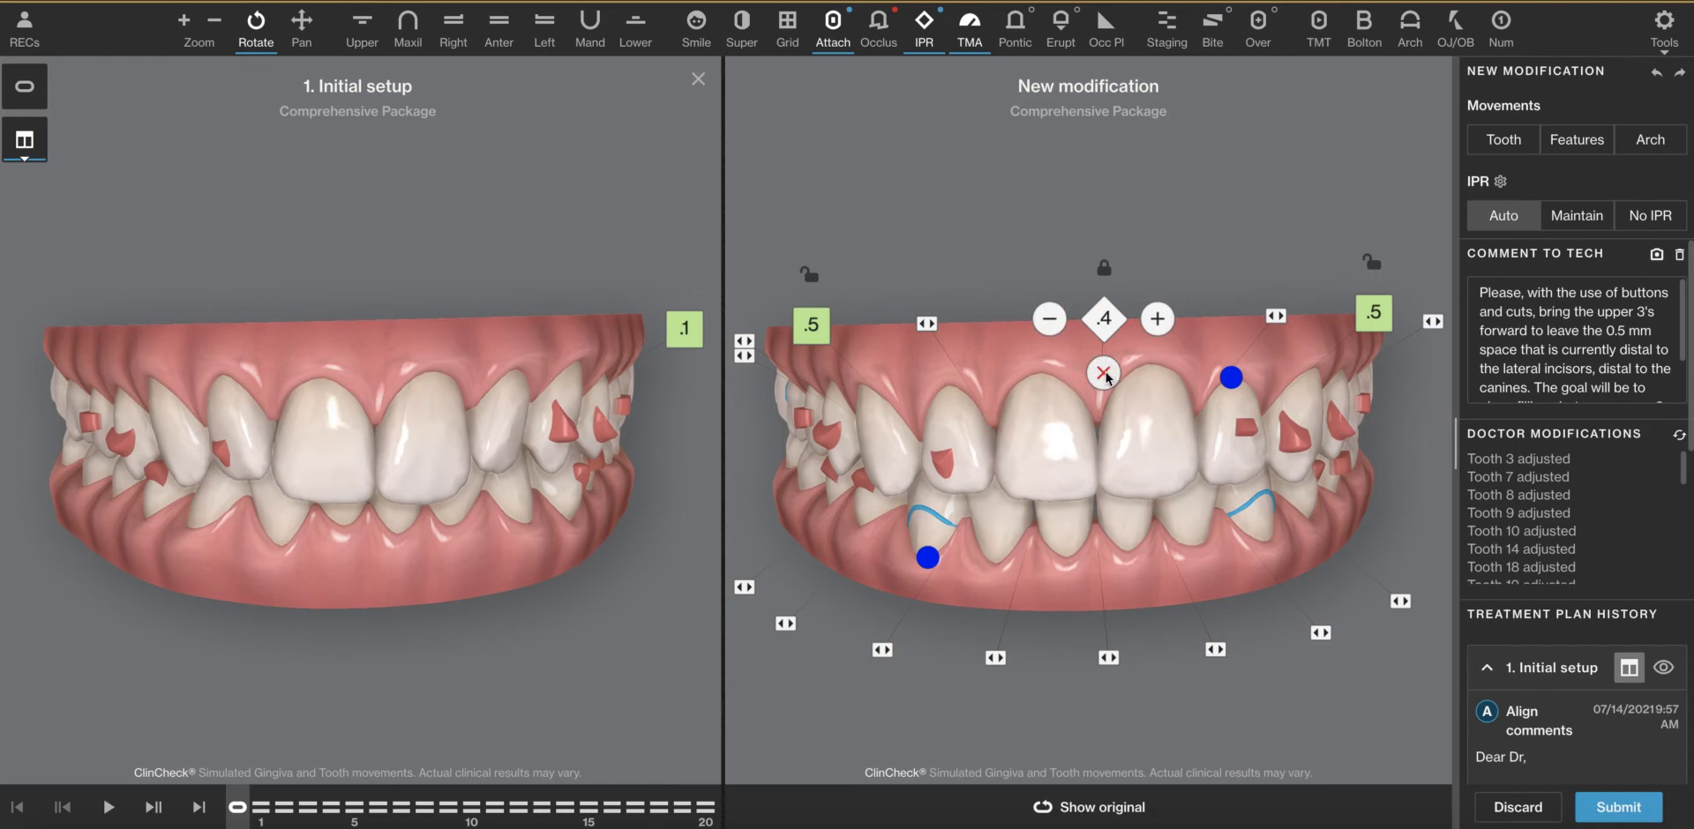
drag(1042, 441, 1037, 412)
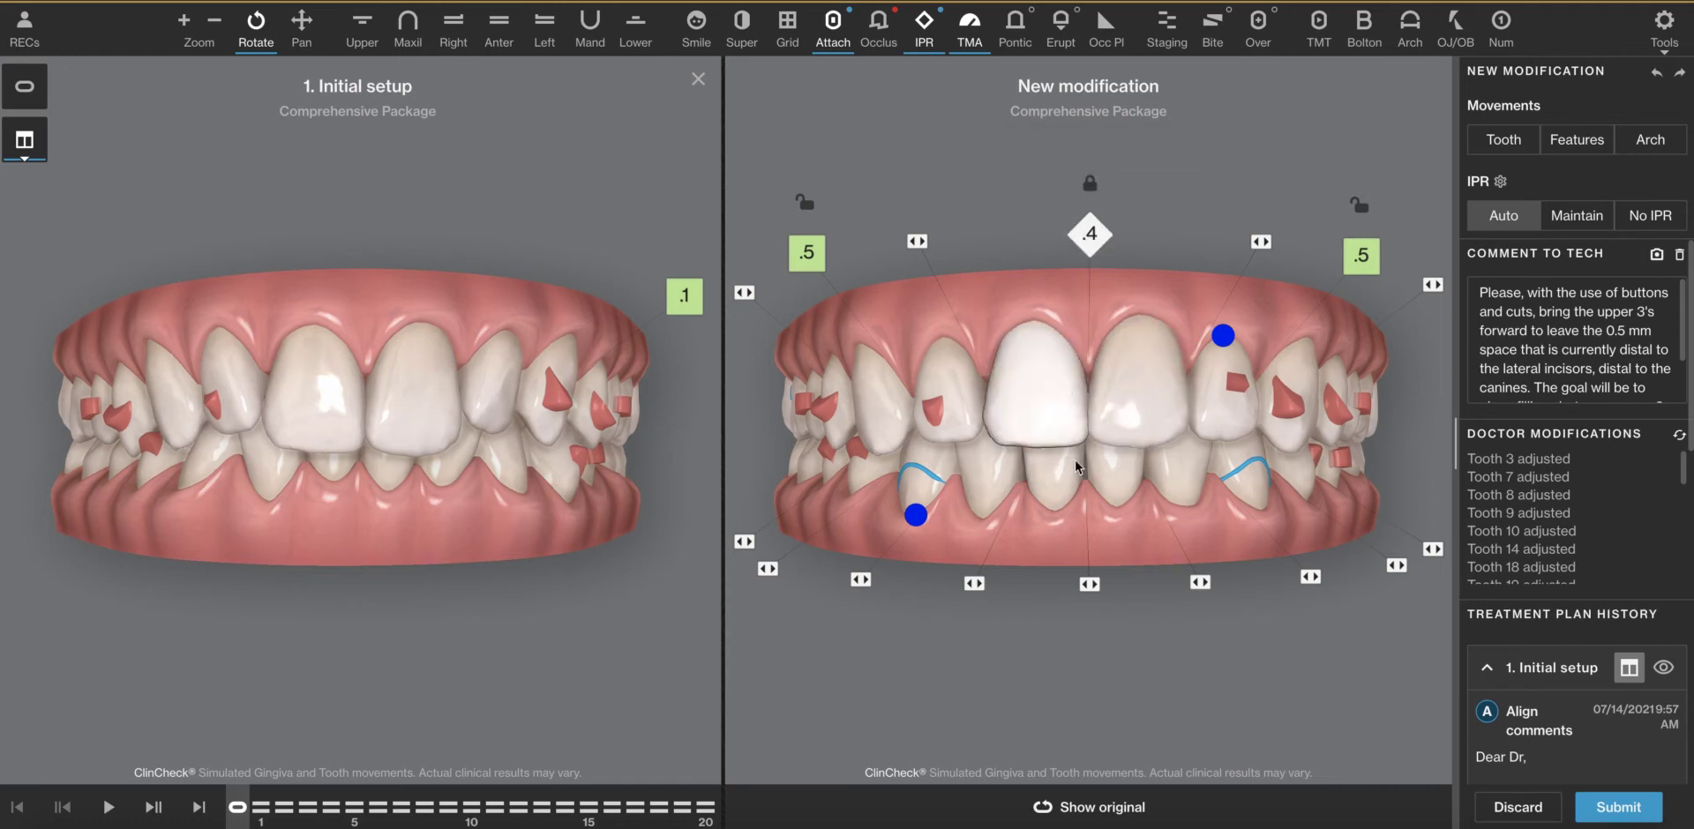
drag(1062, 344, 1062, 349)
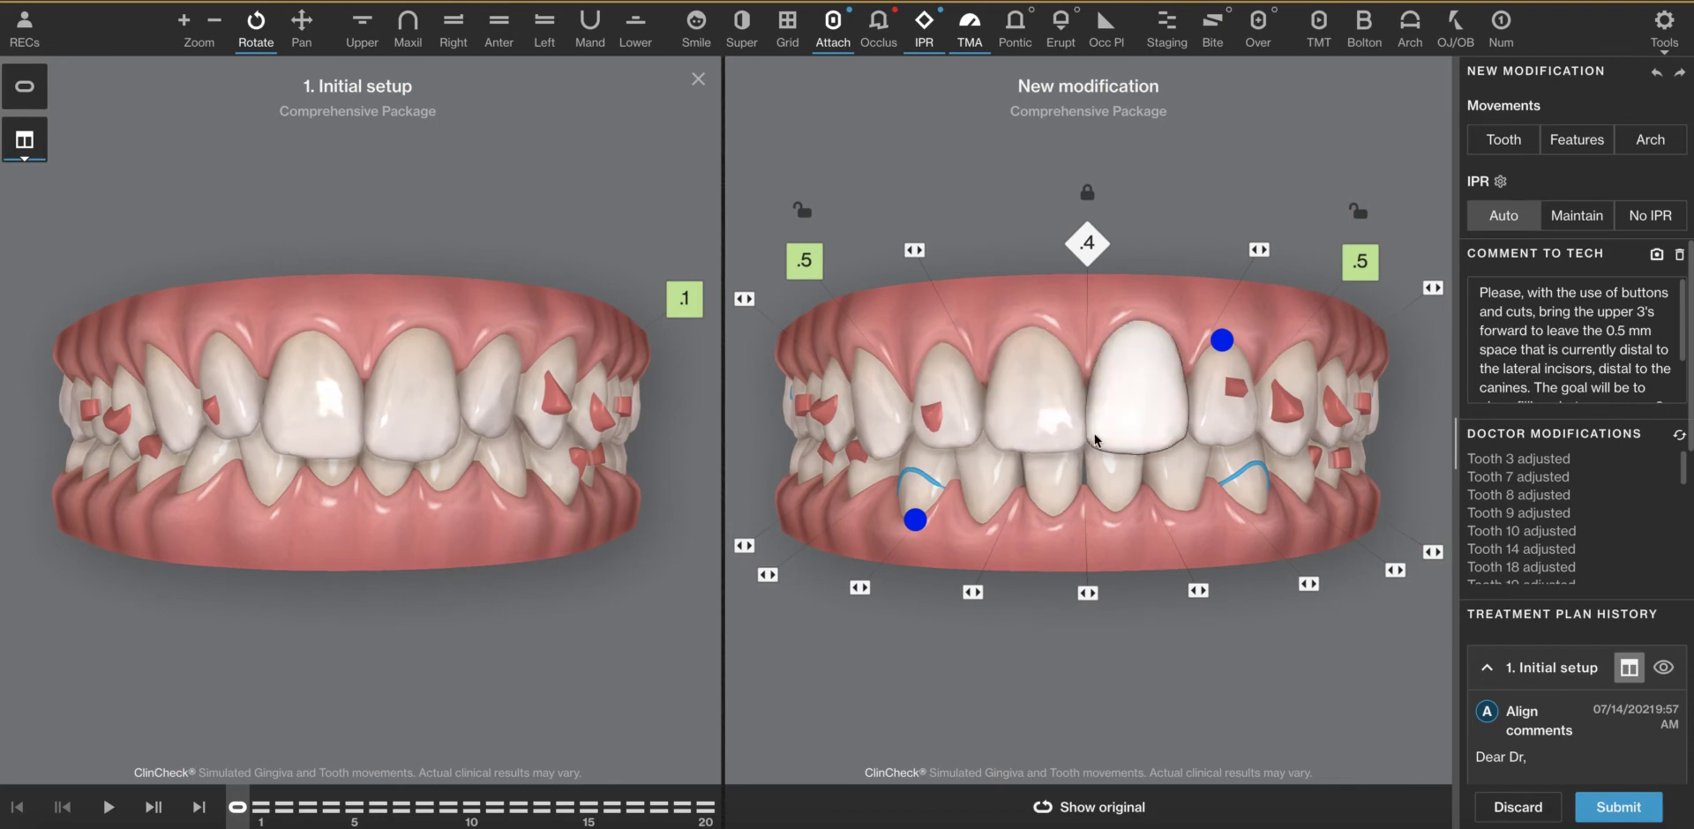
mouse_move(1097, 438)
mouse_down()
mouse_move(1091, 330)
mouse_move(1096, 362)
mouse_move(1151, 401)
mouse_move(1064, 406)
mouse_move(1099, 423)
mouse_up()
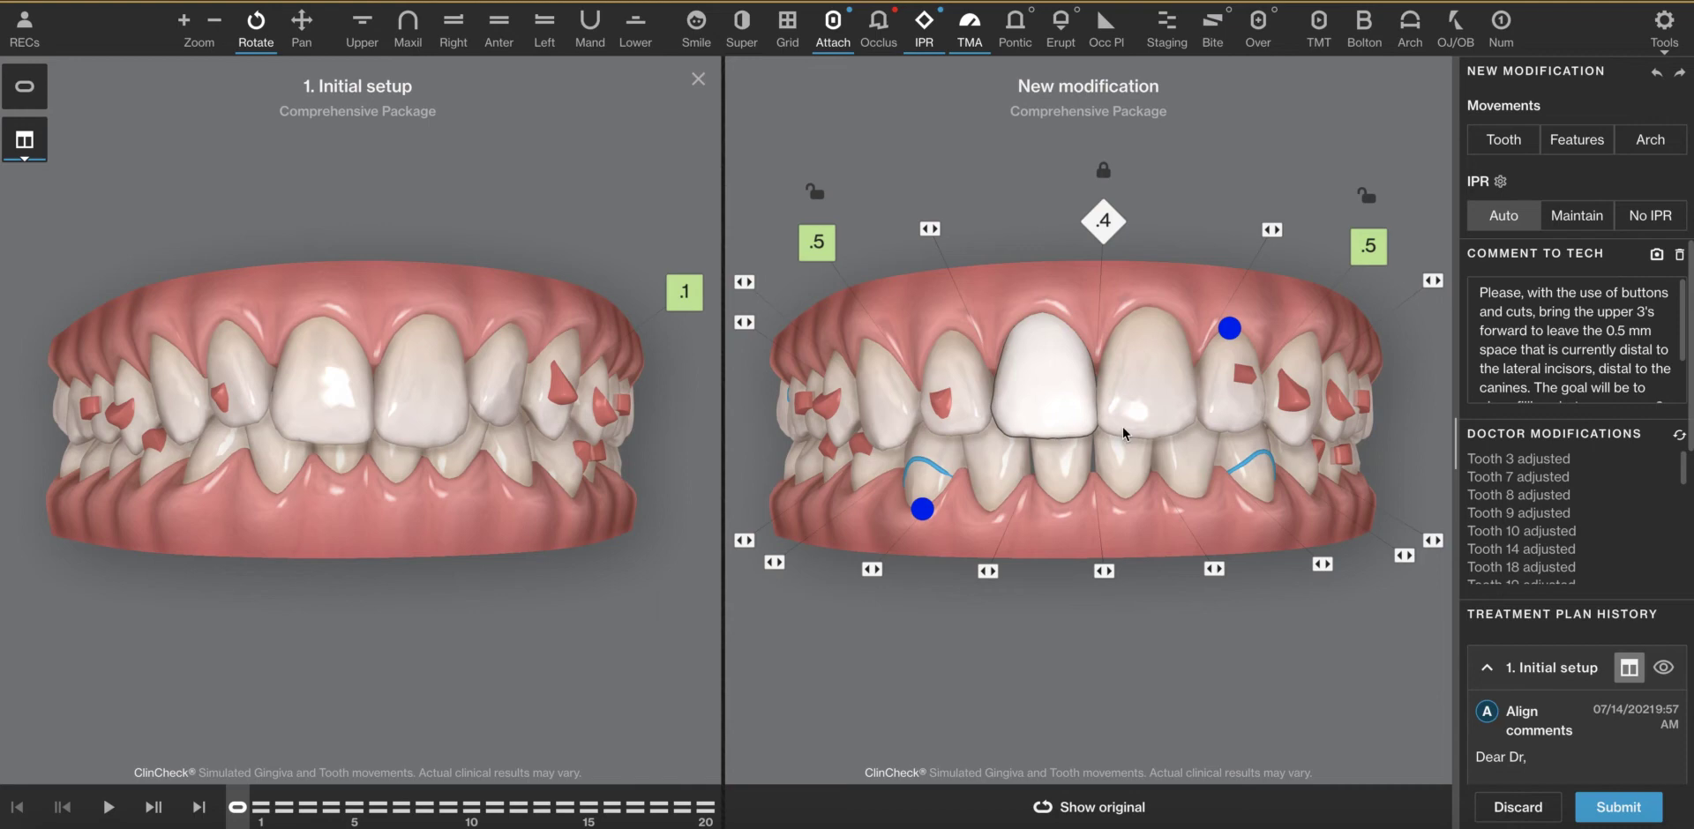
drag(1114, 400, 1316, 411)
key(p)
key(r)
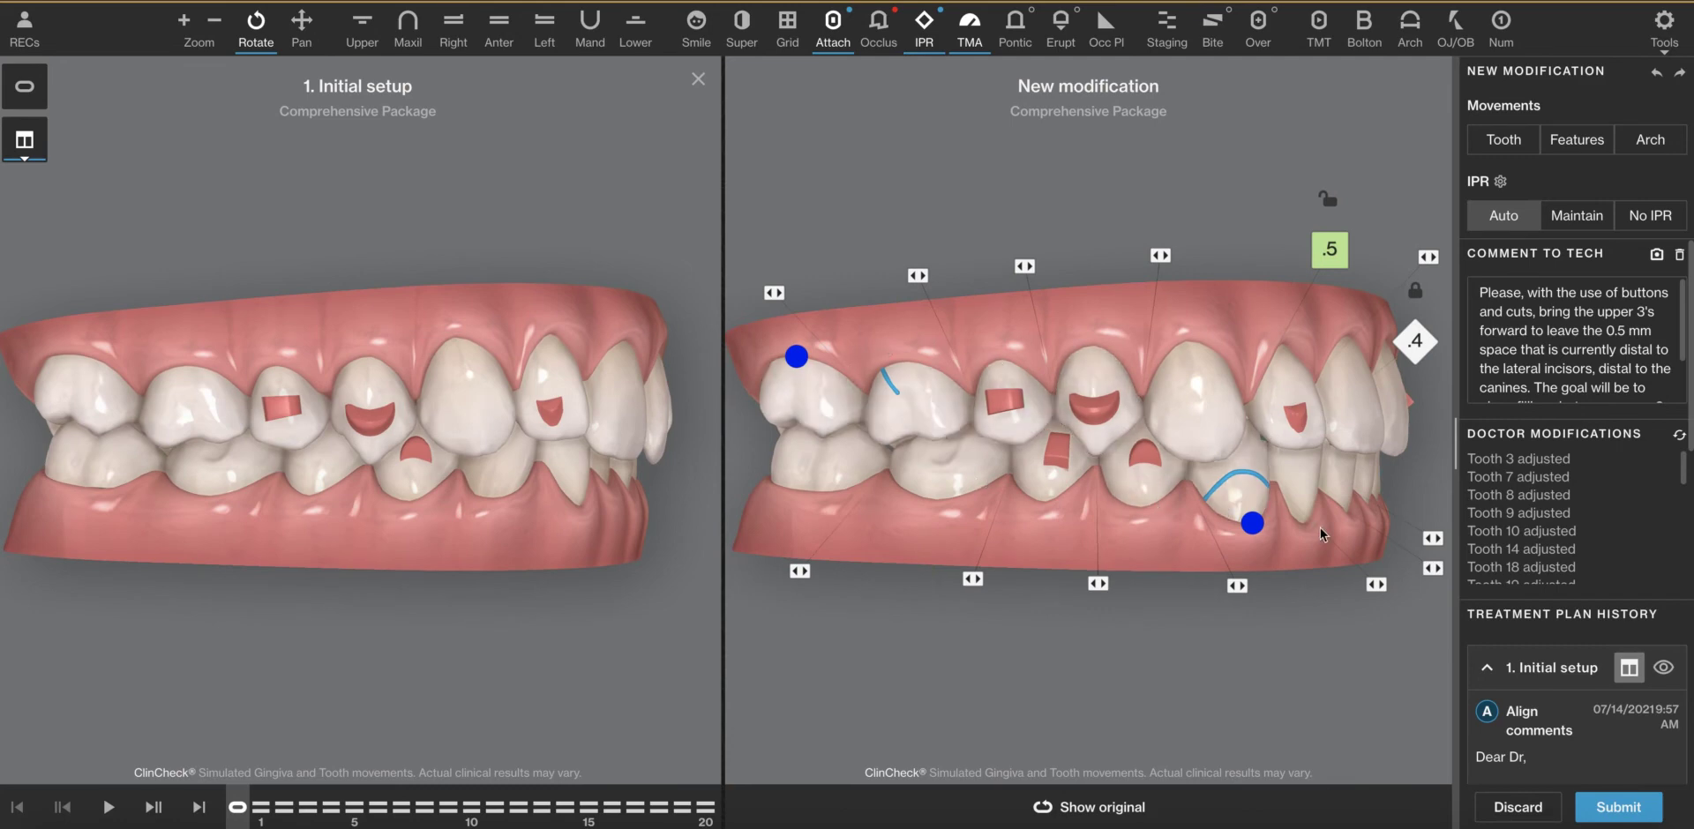
drag(1324, 488, 1311, 492)
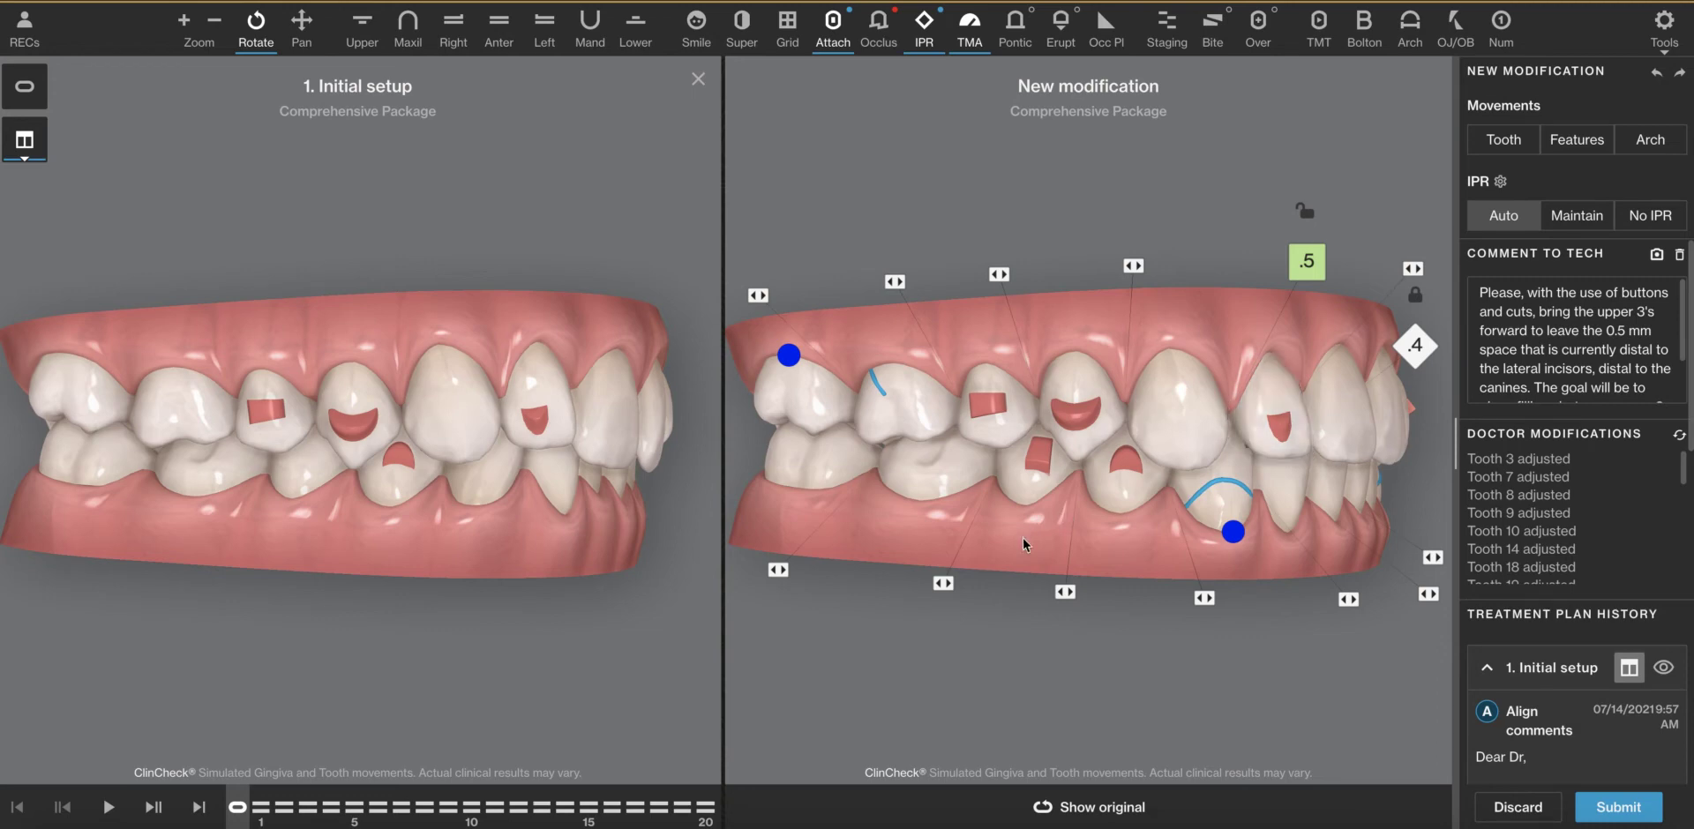
drag(1103, 346, 1122, 348)
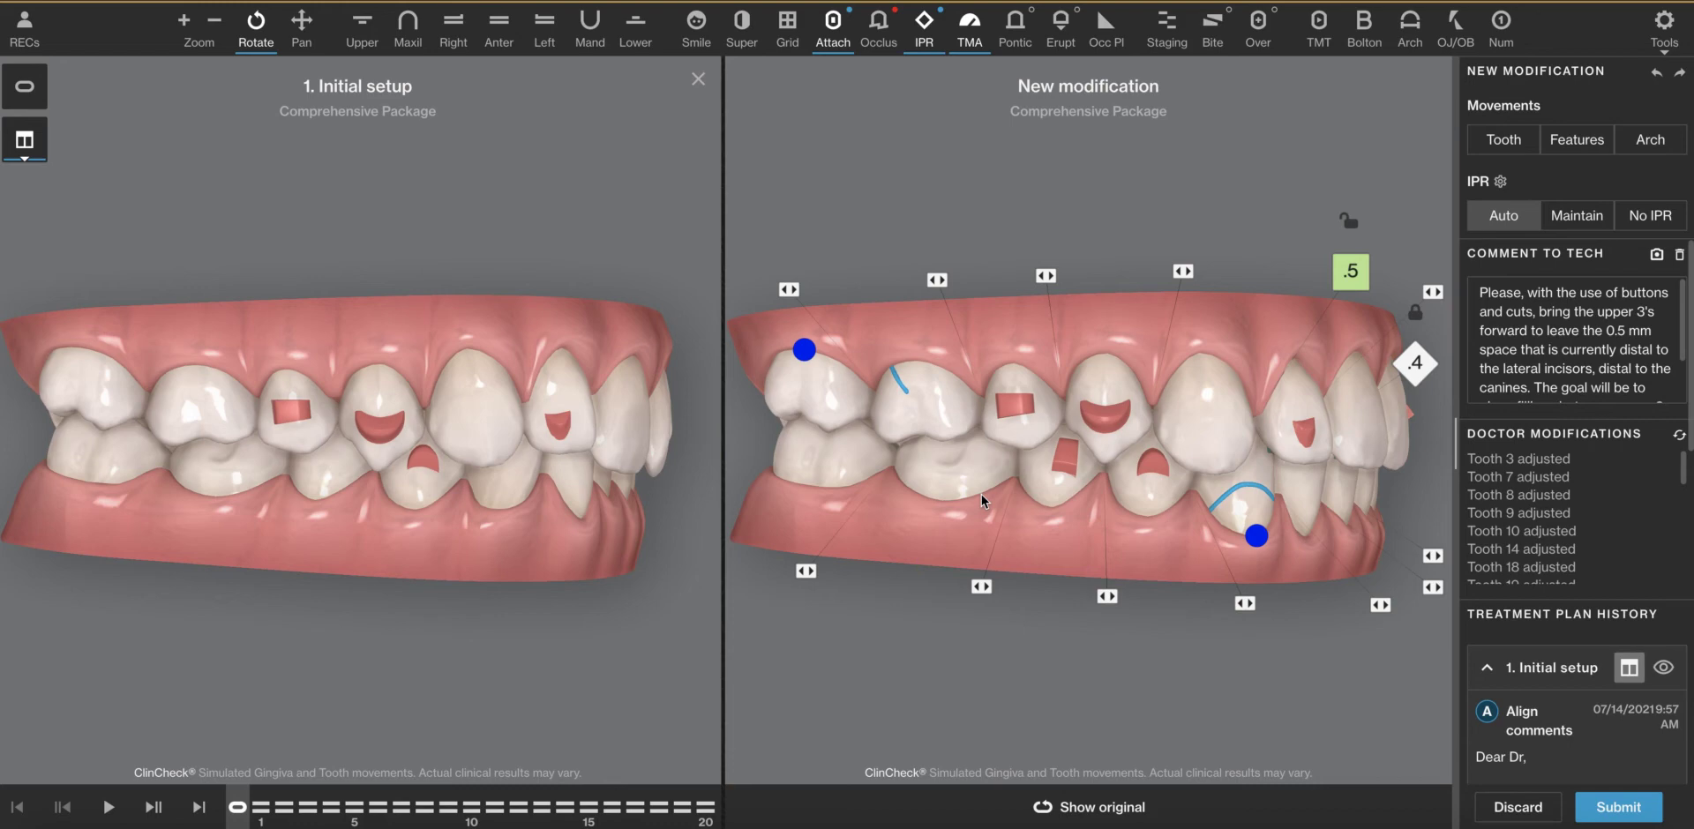
drag(981, 494, 1012, 505)
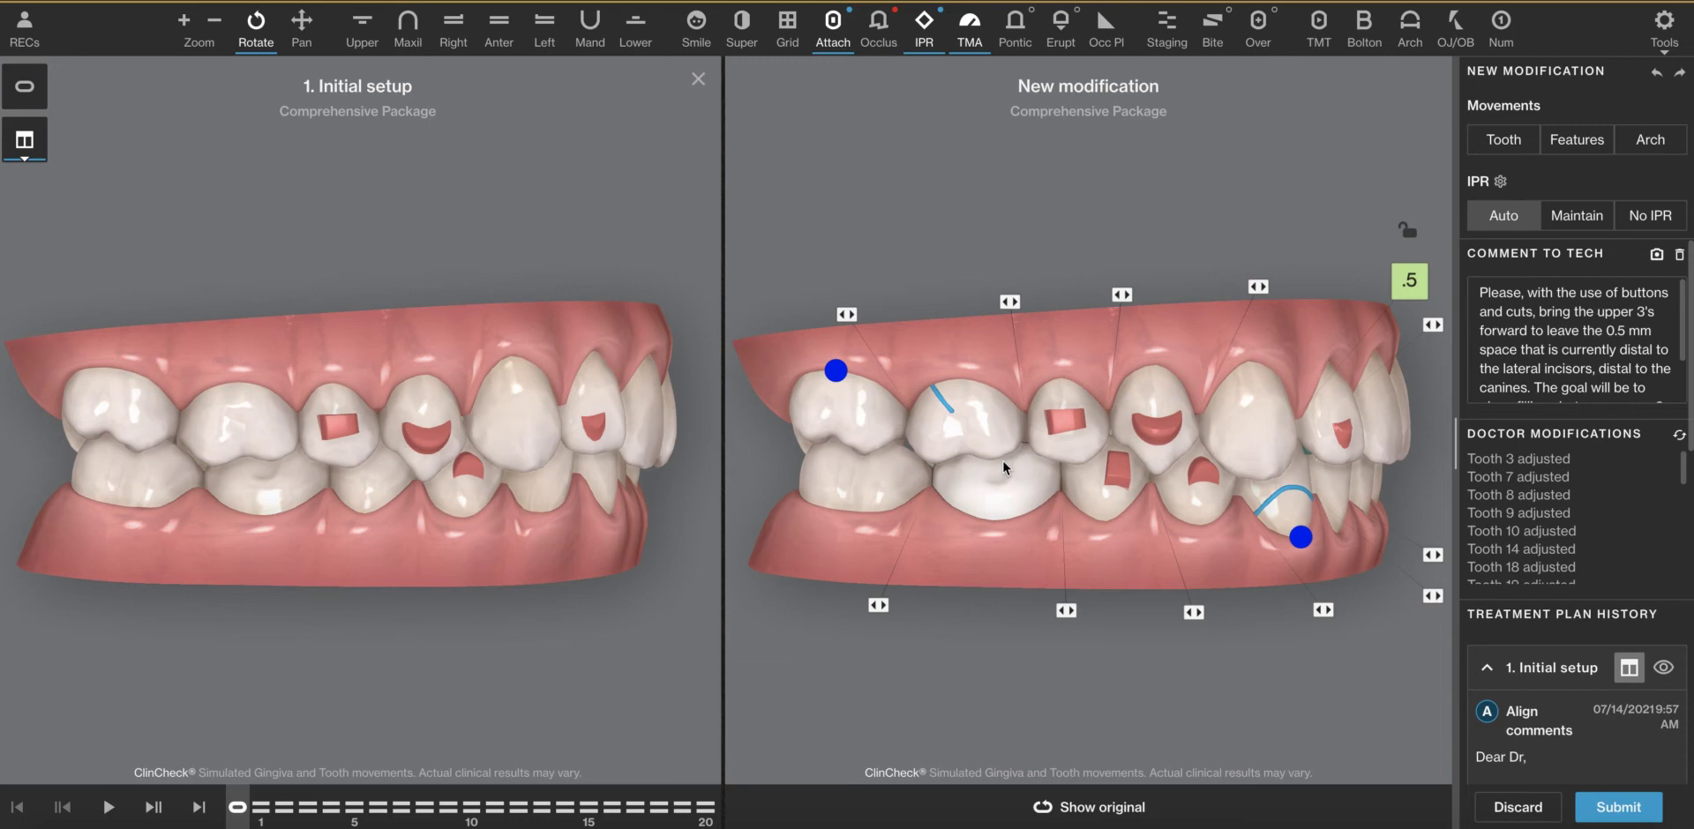
drag(1056, 480, 1023, 485)
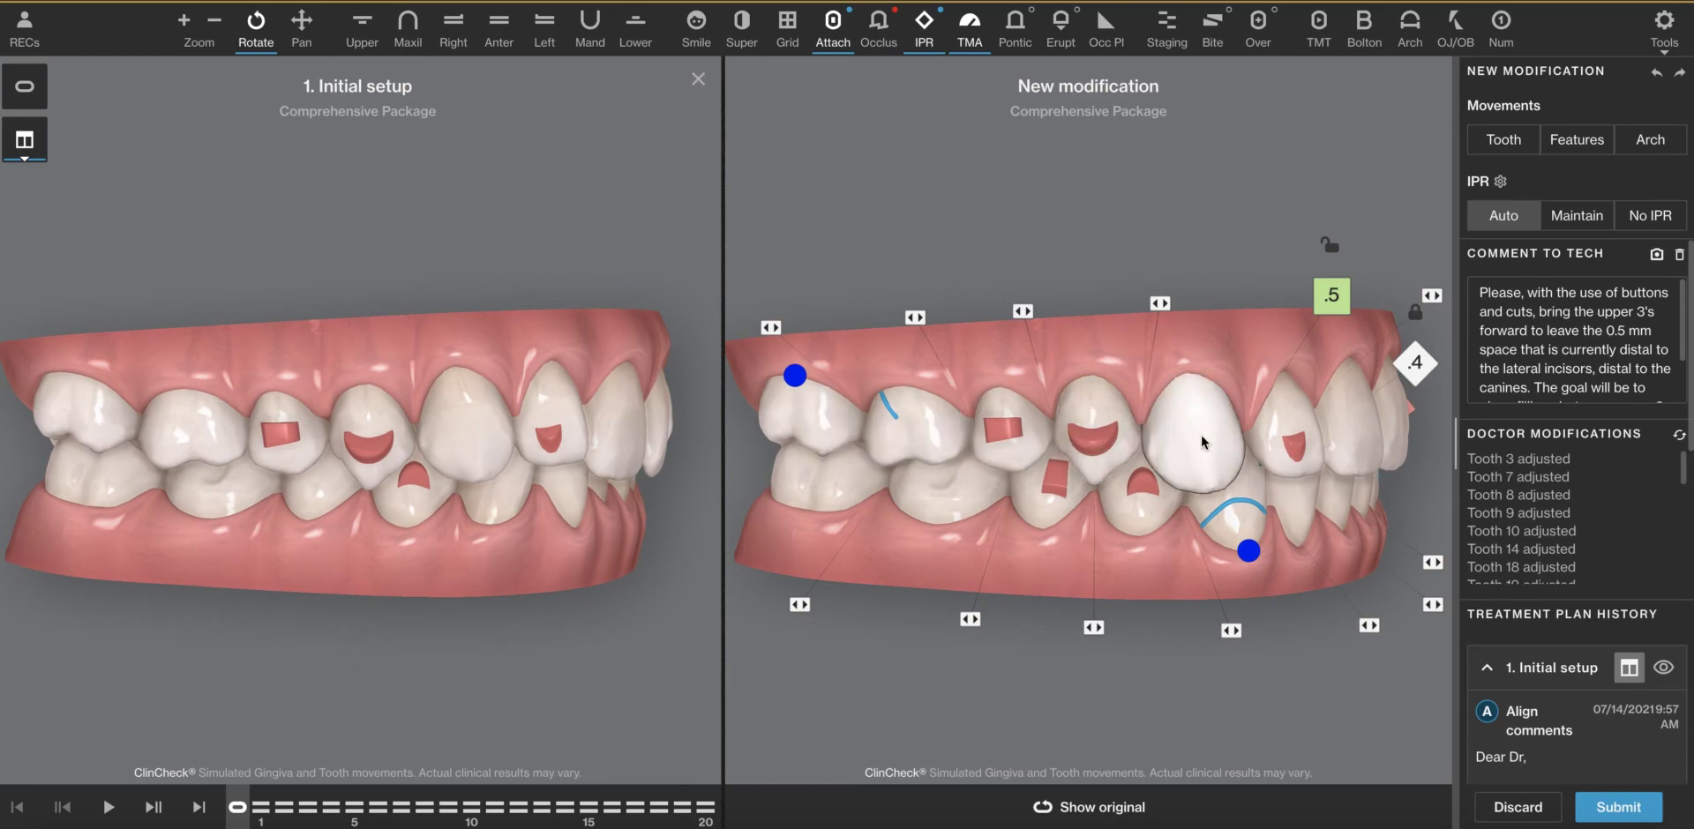
drag(1191, 441, 1142, 436)
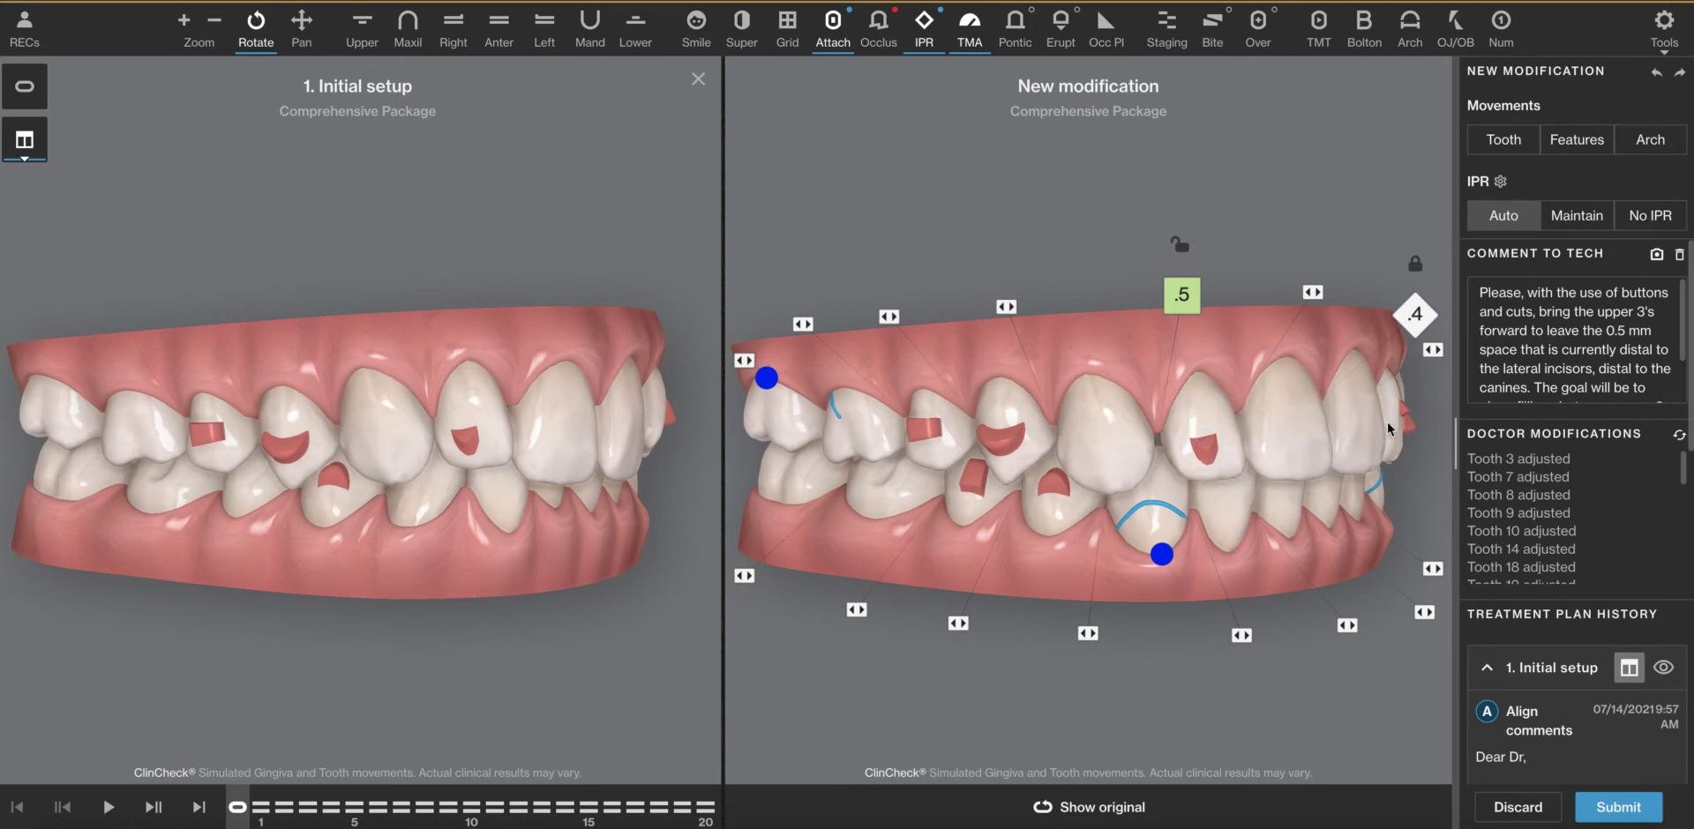
drag(1262, 394, 1323, 374)
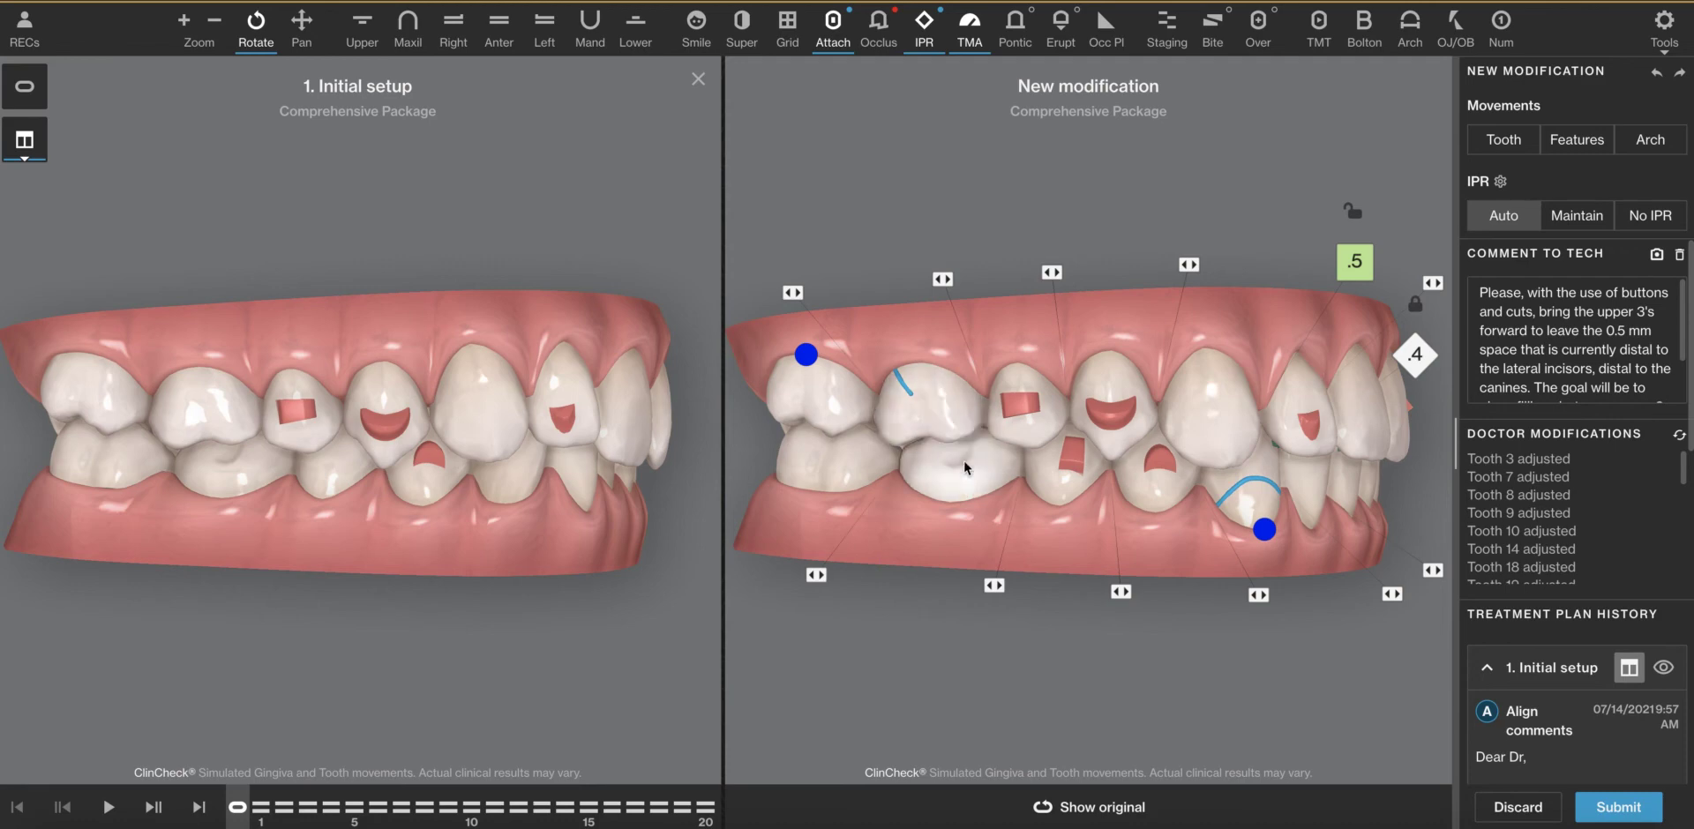
drag(964, 459, 997, 460)
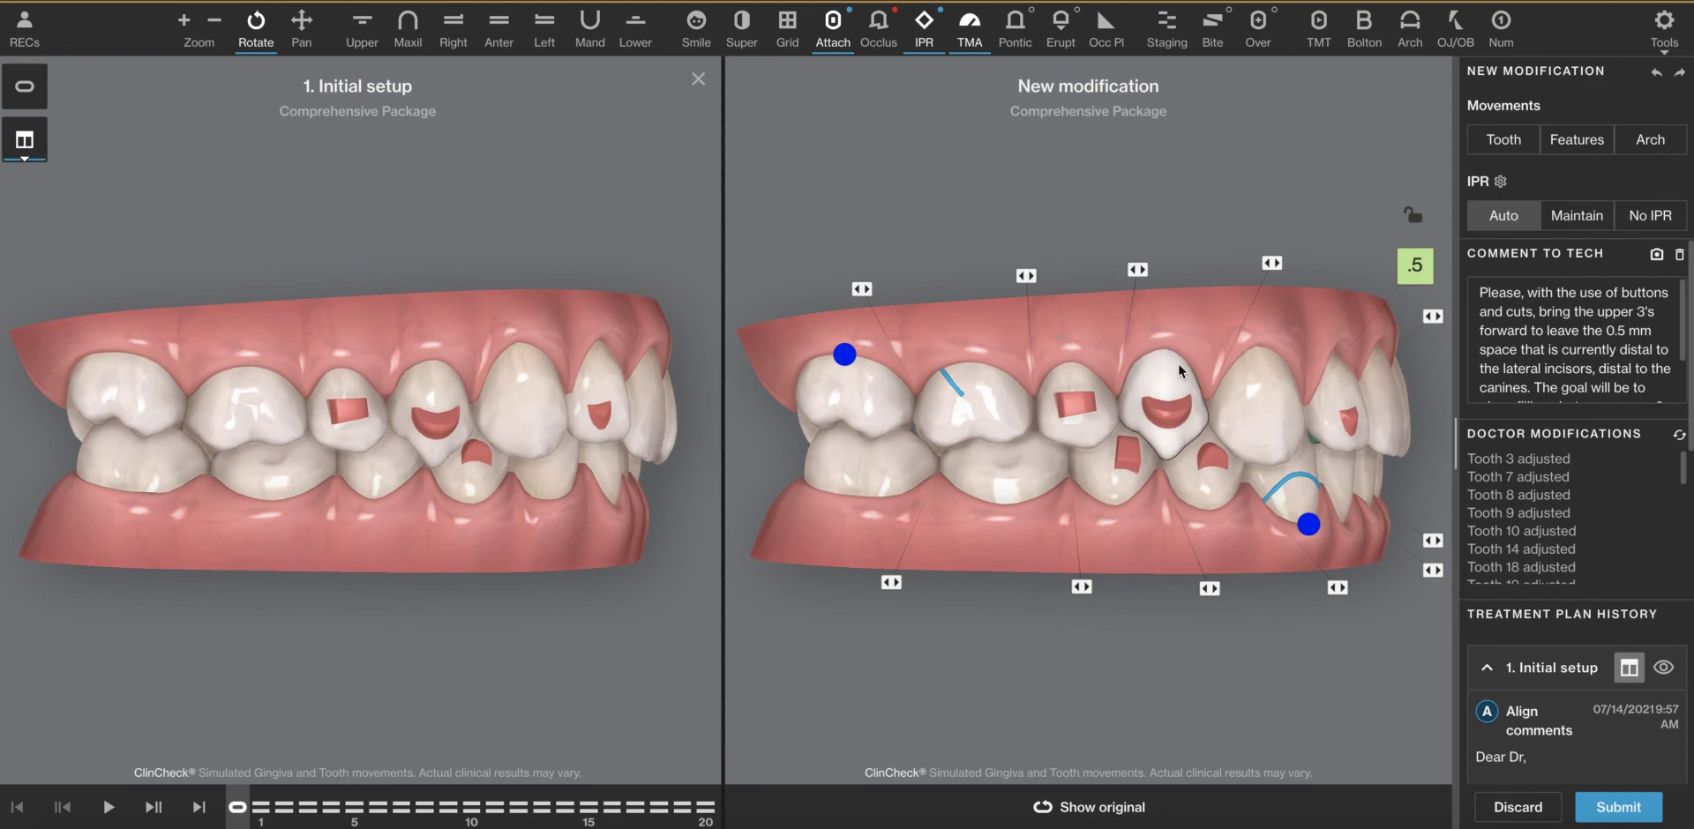
drag(1177, 362, 1055, 368)
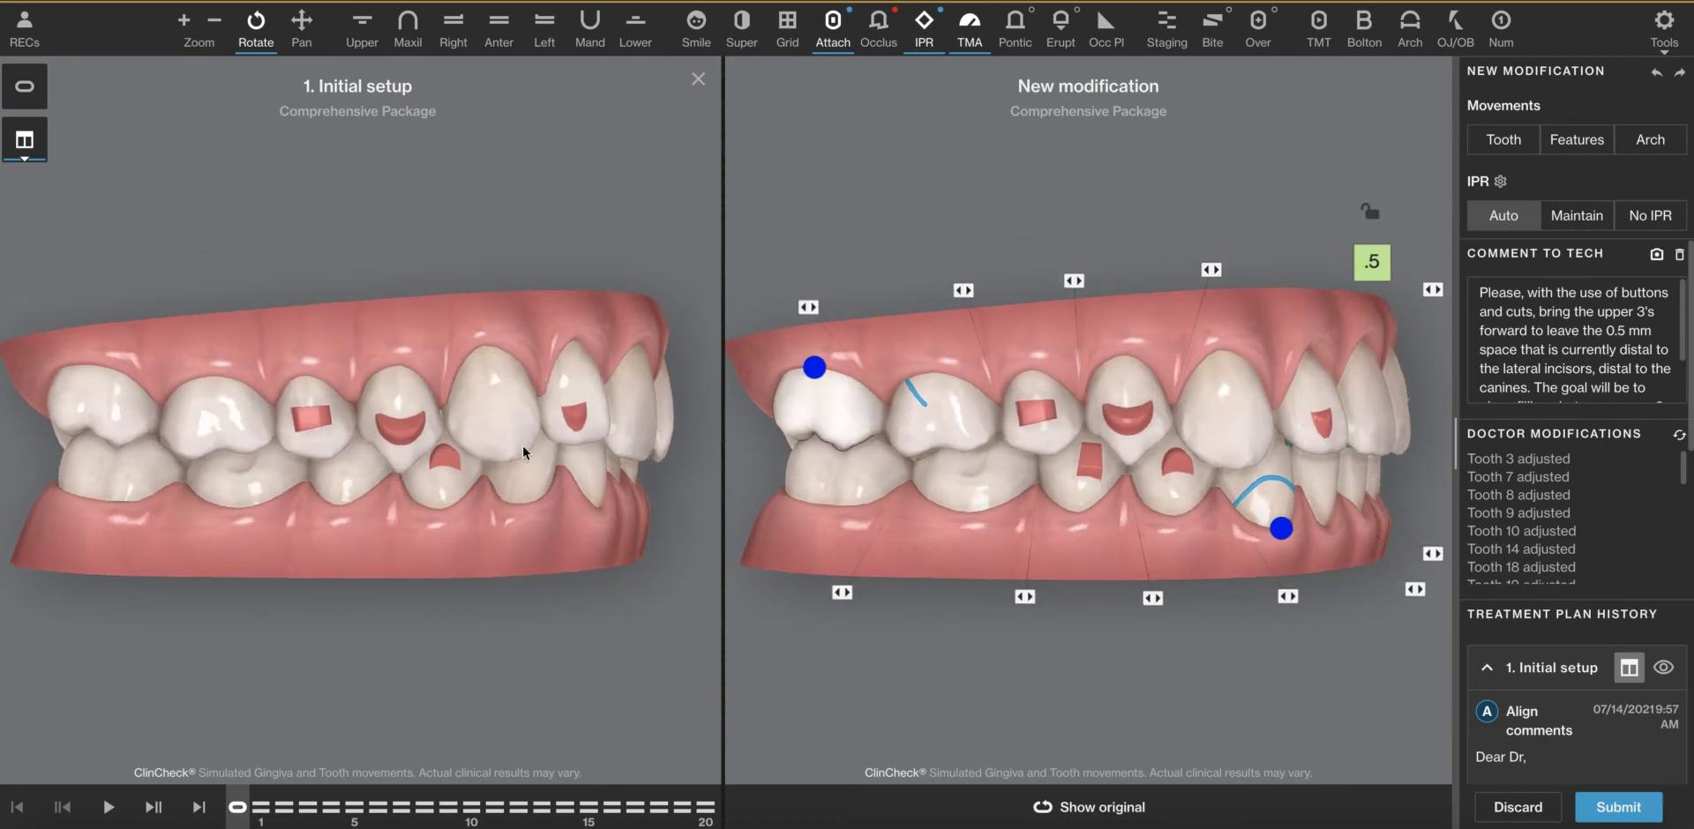
Step: Rotate the models from the opposite side view back to a frontal view
drag(522, 447, 369, 490)
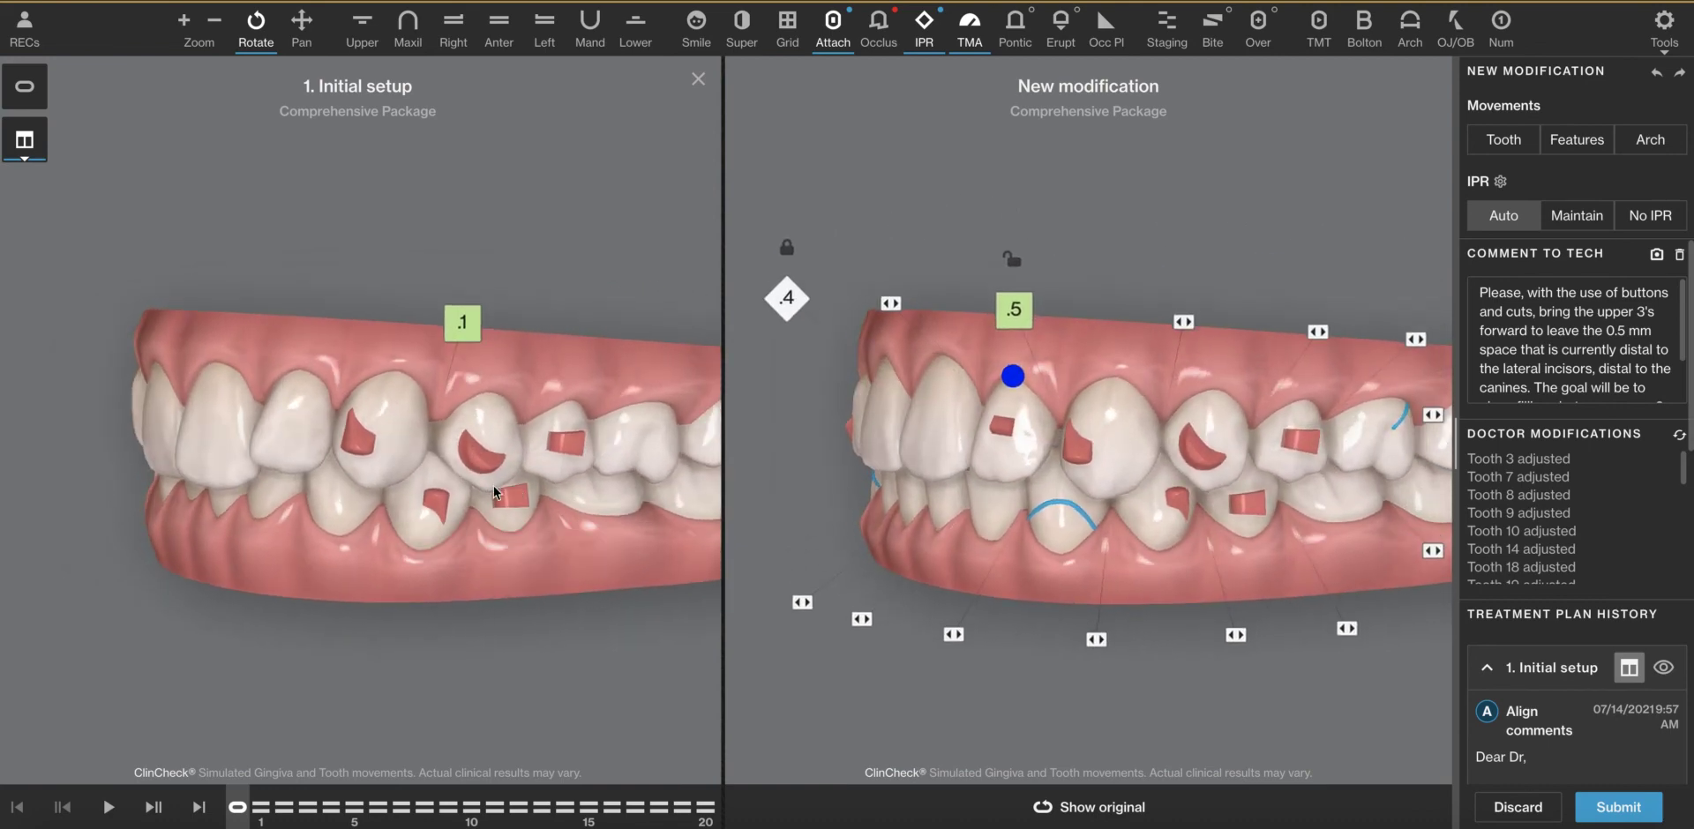
drag(491, 492, 632, 487)
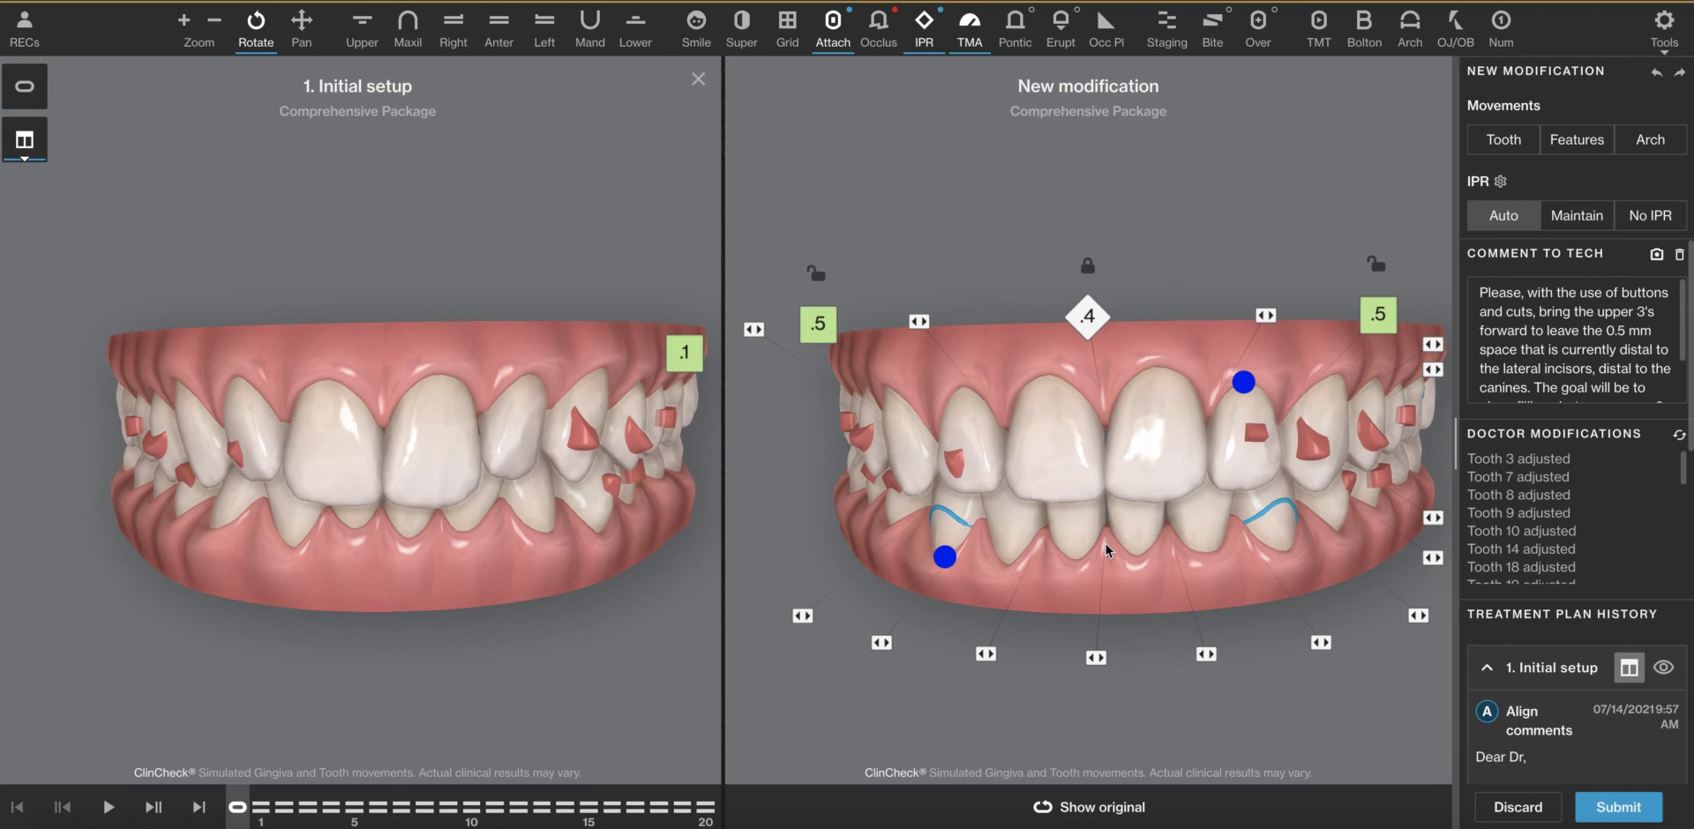
click(635, 31)
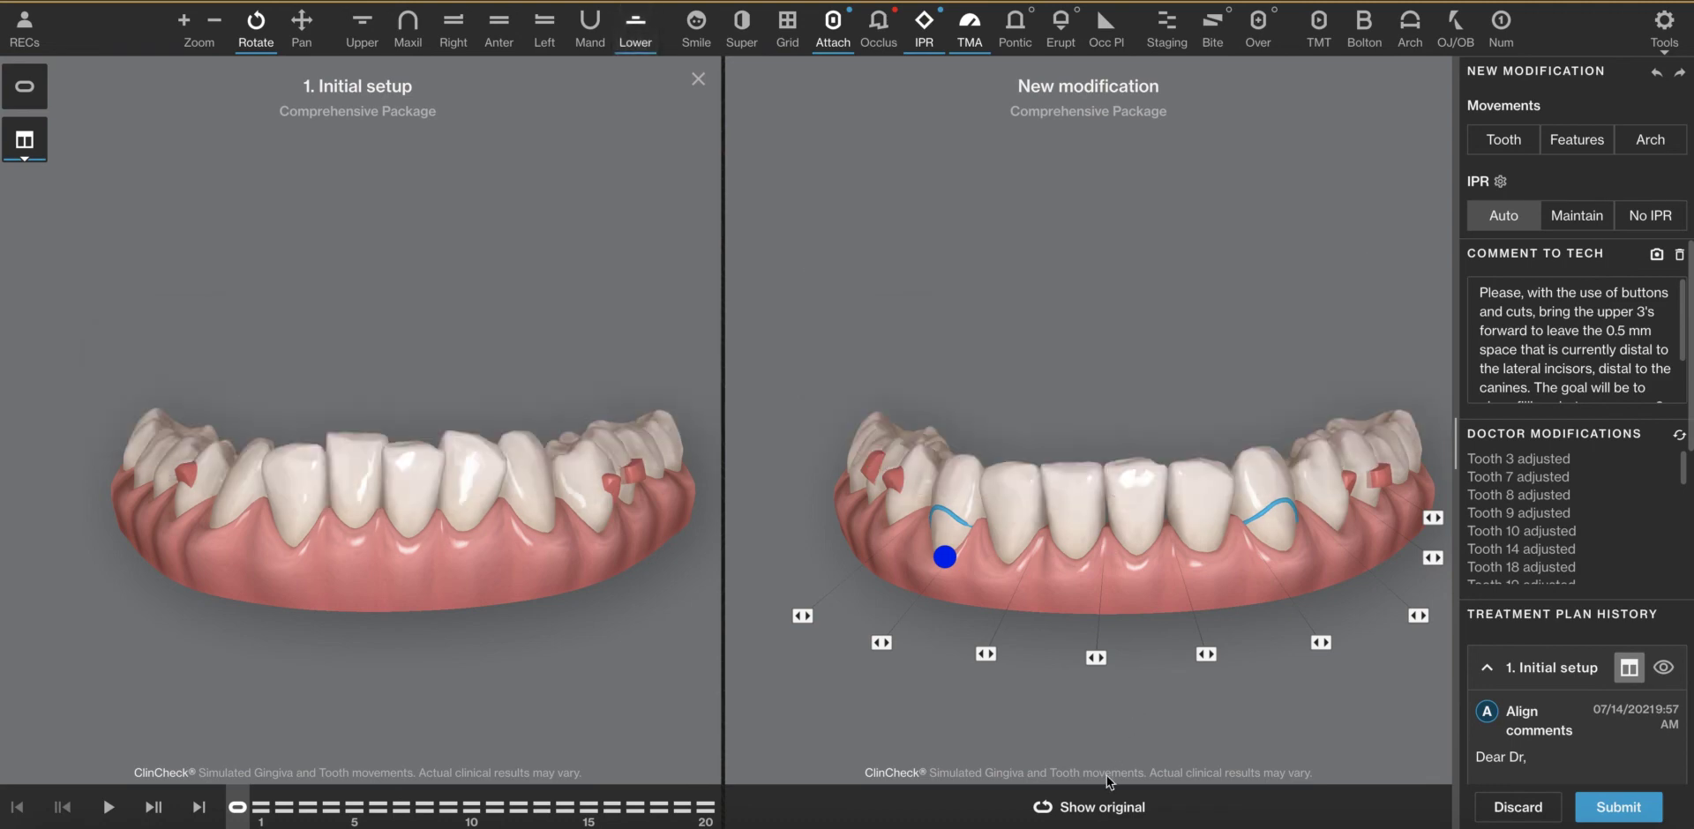
drag(1105, 808, 1102, 804)
drag(1092, 386, 1131, 357)
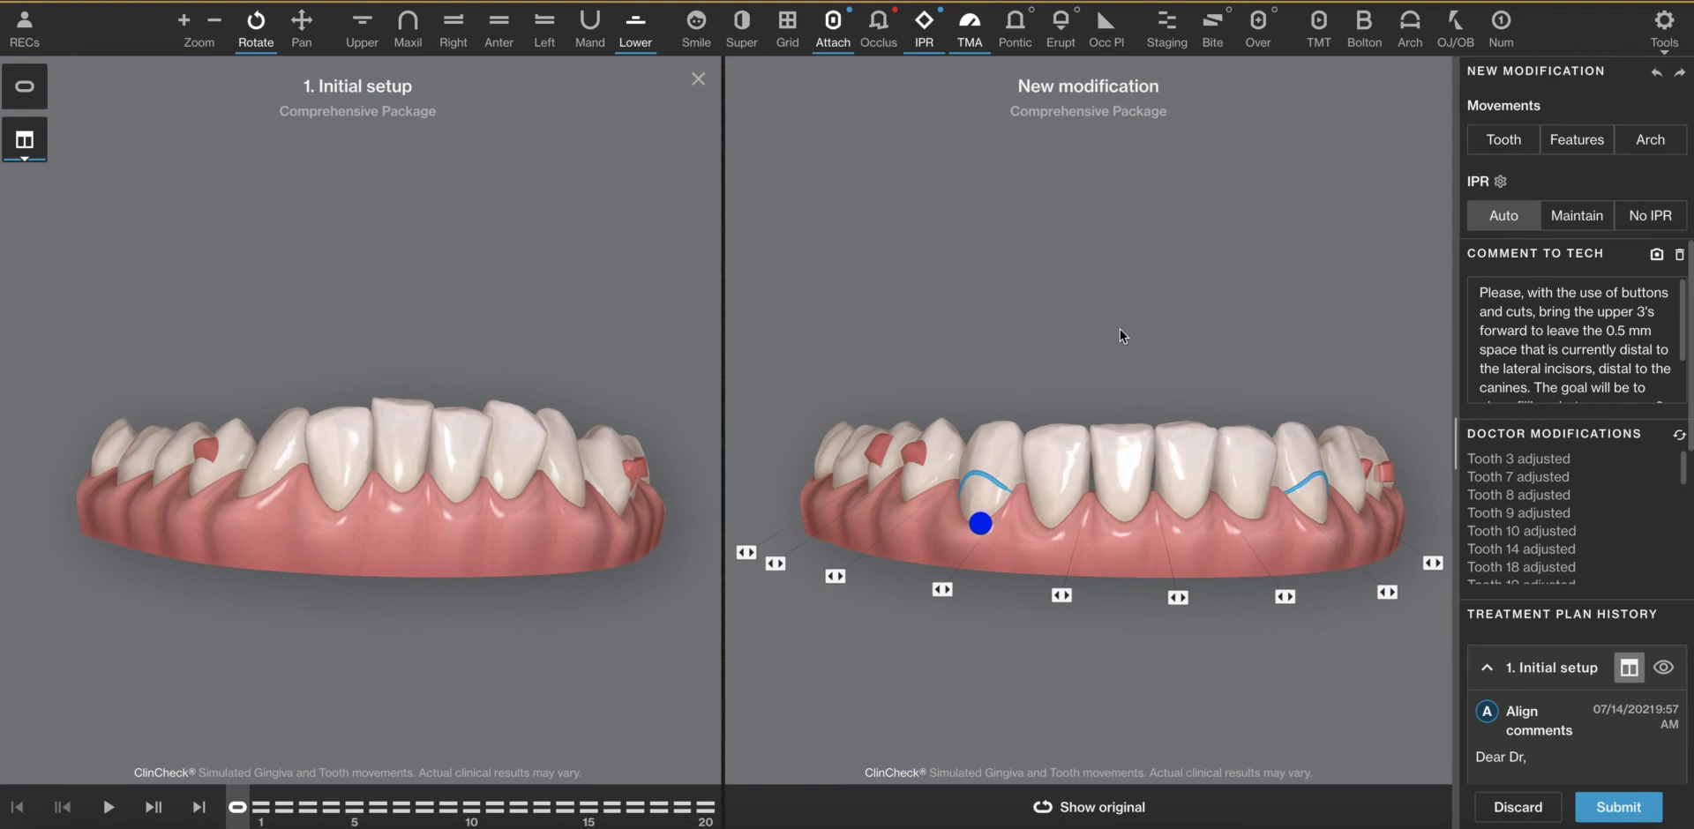
drag(1100, 321, 1094, 316)
drag(1243, 296, 1249, 331)
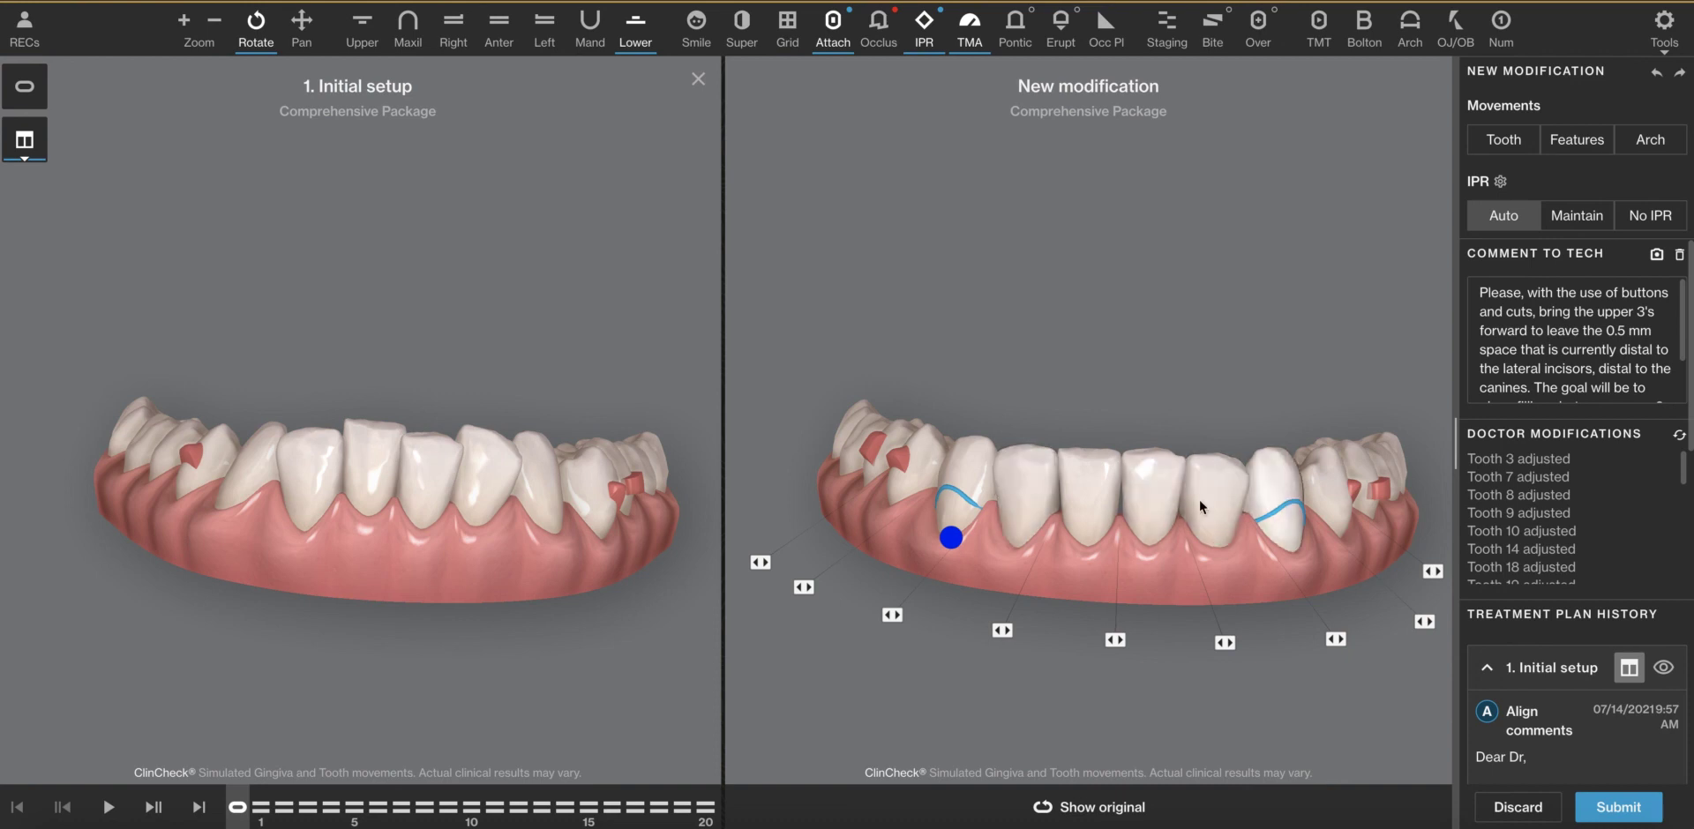
Step: Rotate the lower arch through side views and from above to inspect the intrusion
drag(1203, 495, 1284, 506)
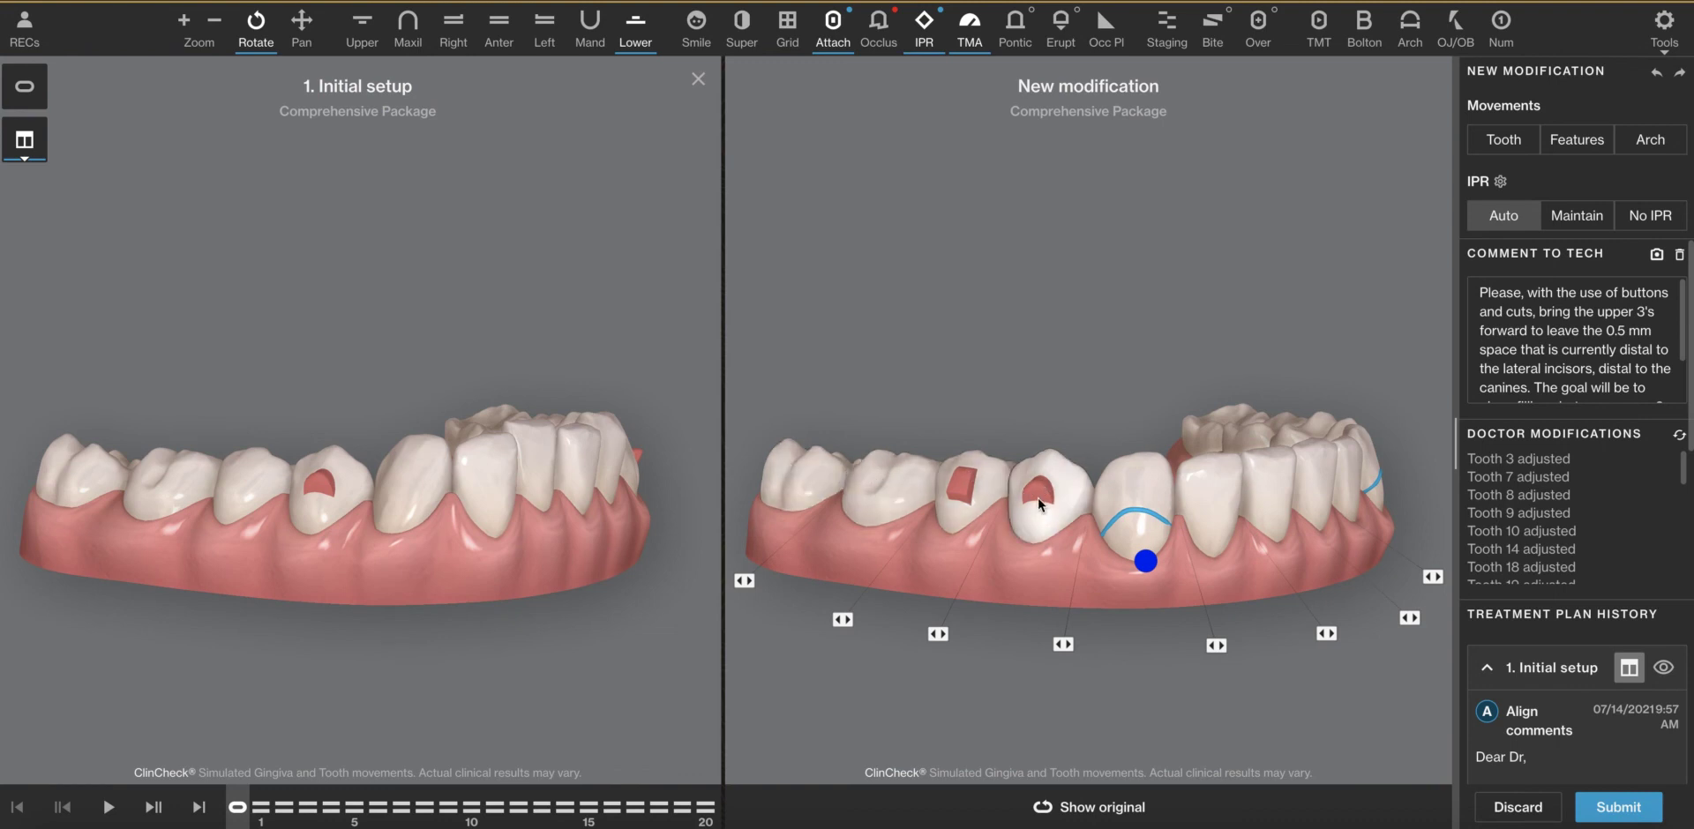
drag(1058, 338, 1047, 326)
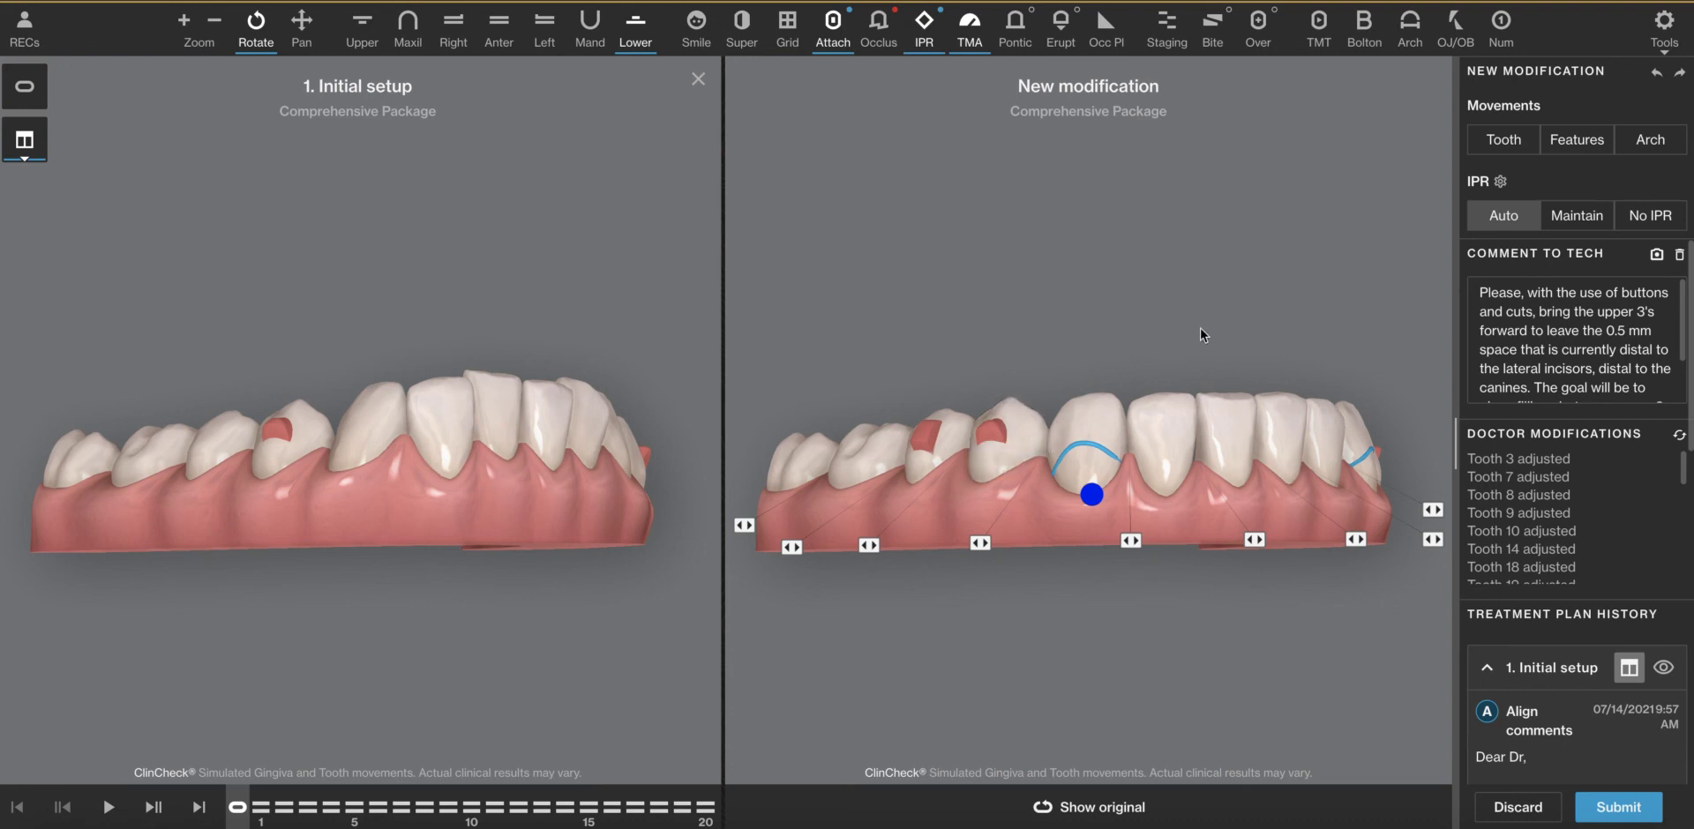
drag(1199, 328, 1146, 383)
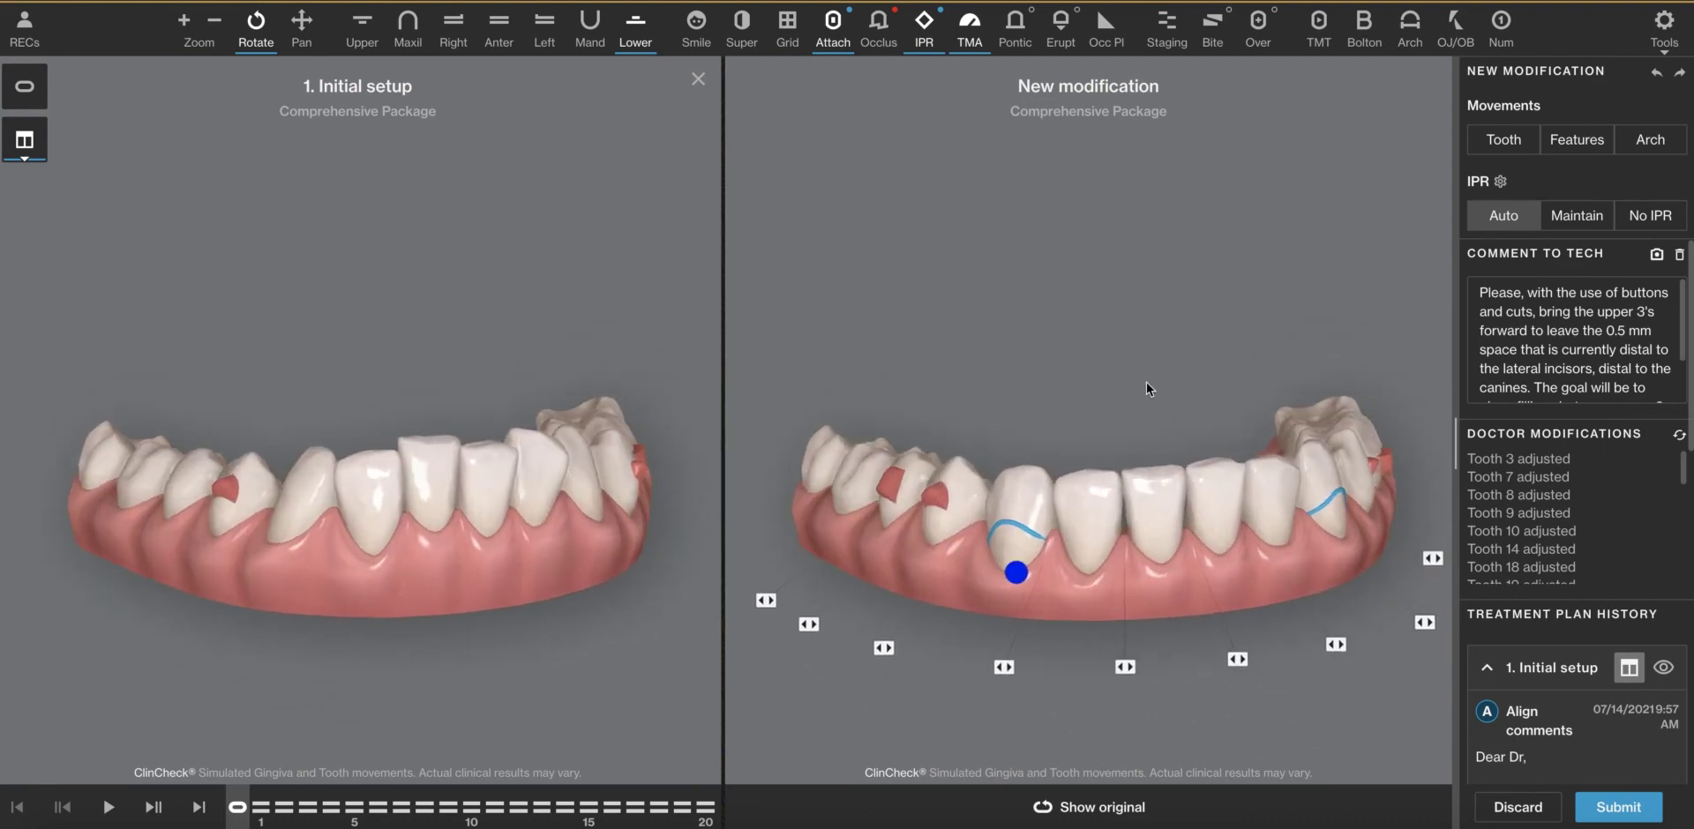
click(453, 27)
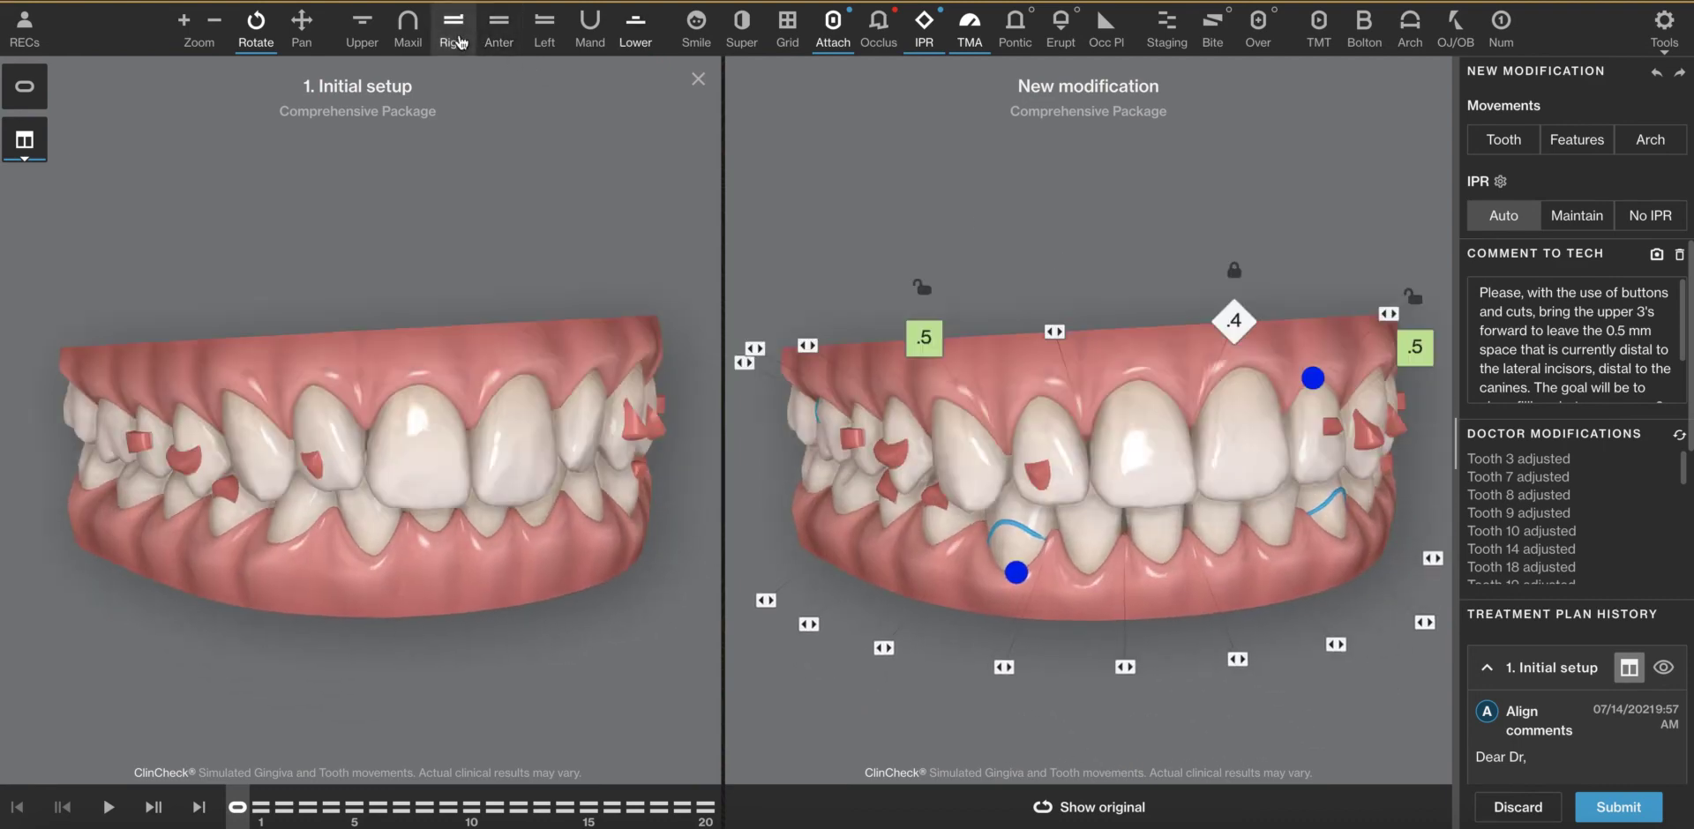
drag(1362, 495, 1106, 488)
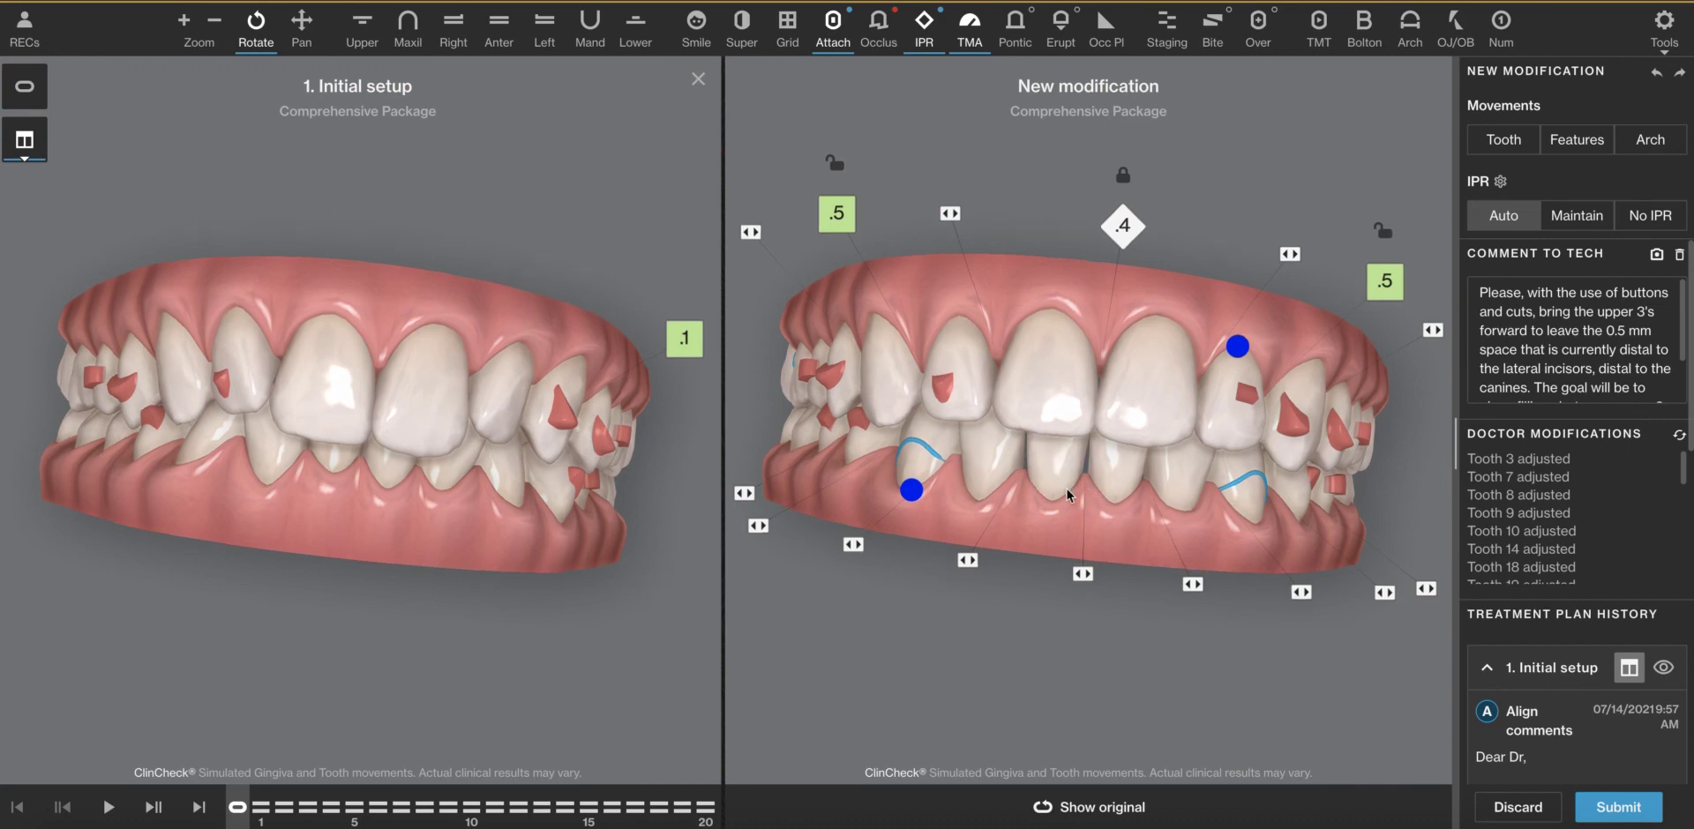
drag(1067, 489, 1120, 448)
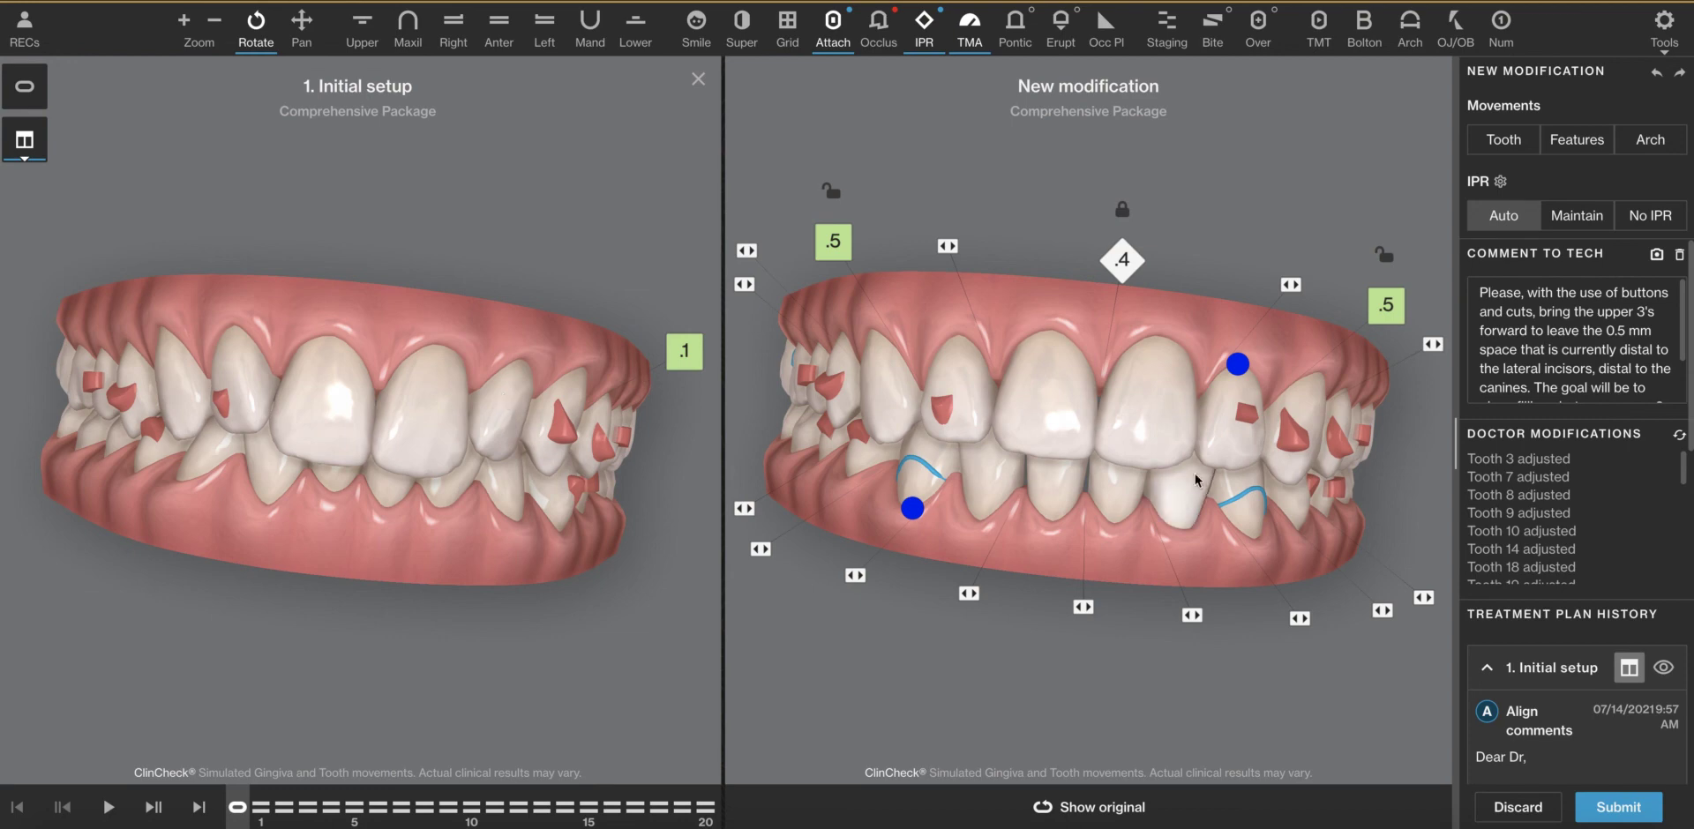
scroll(1546, 350, down, 2)
scroll(1545, 350, up, 3)
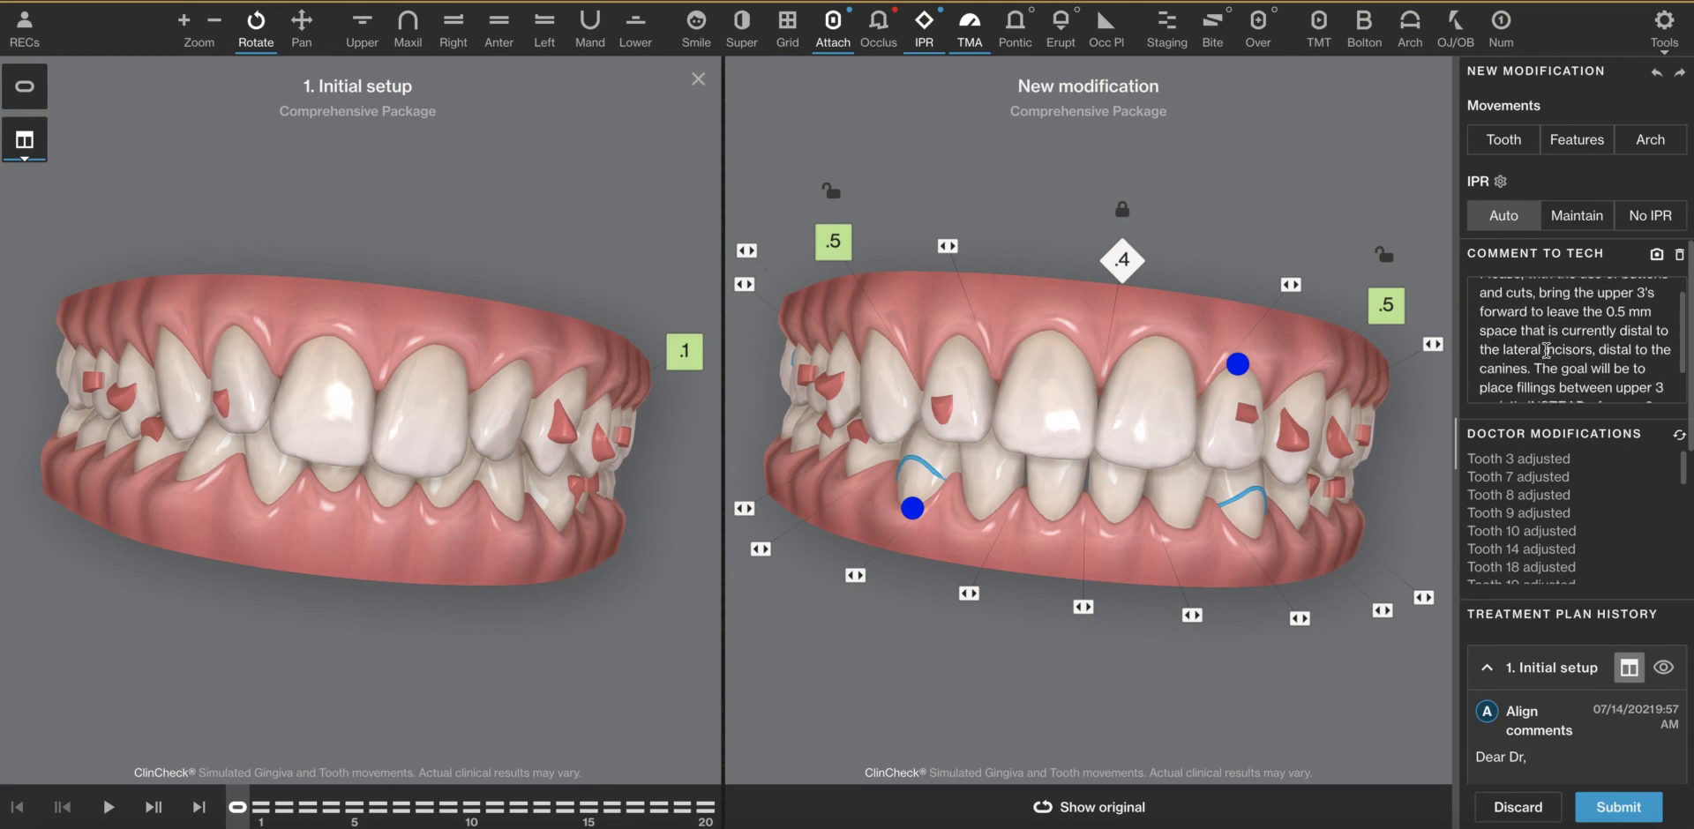